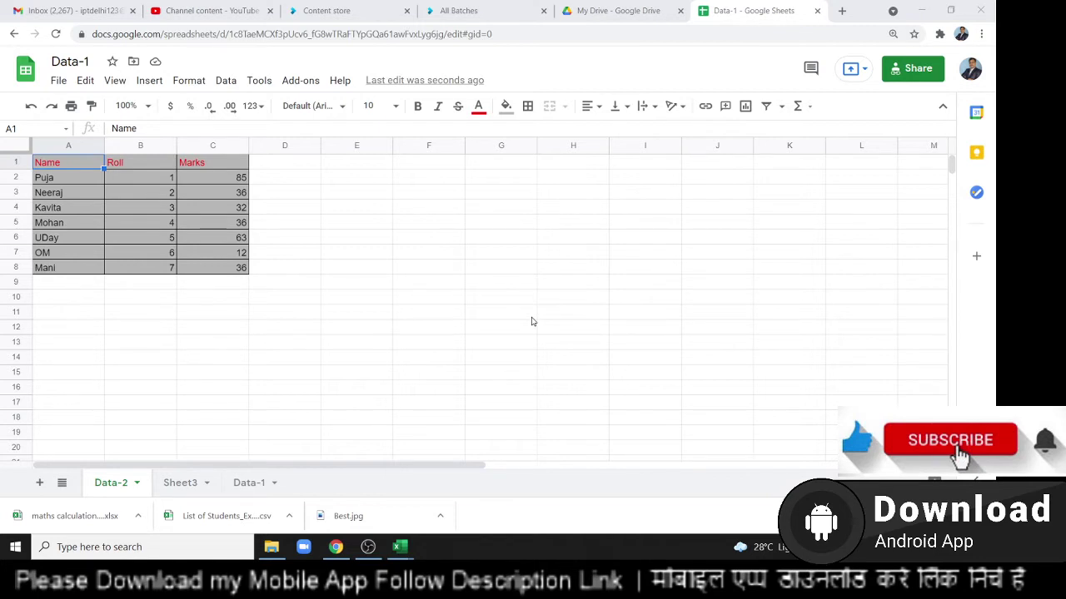
- Copy the table A1:C8, trial-paste it at G1, then undo that paste
{"action": "left_click", "coordinate": [227, 270]}
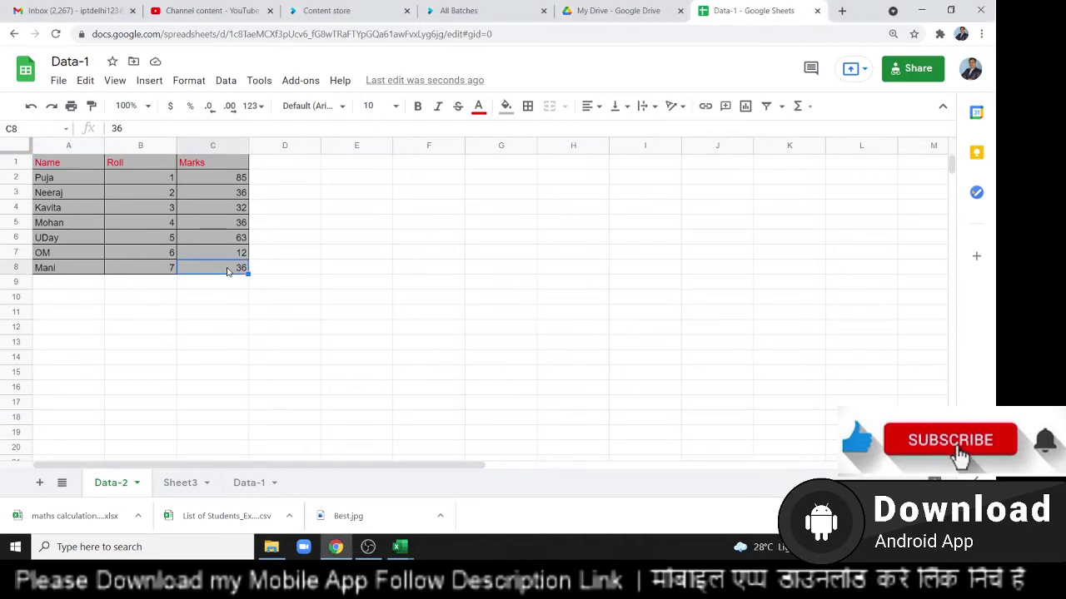
{"action": "left_click", "coordinate": [44, 167], "text": "shift"}
{"action": "key", "text": "ctrl+c"}
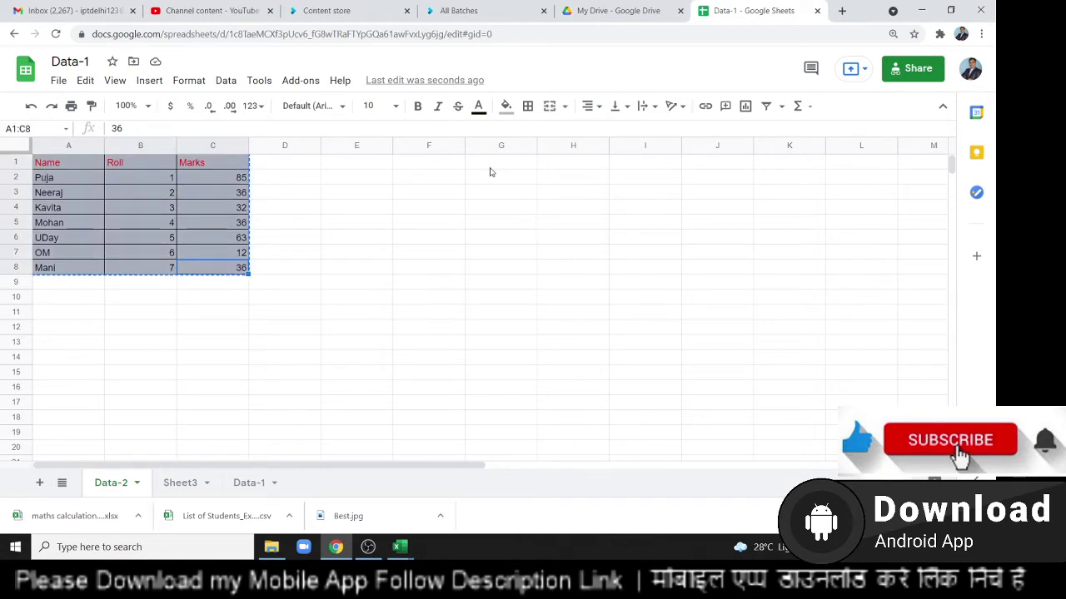
{"action": "left_click", "coordinate": [490, 166]}
{"action": "key", "text": "ctrl+v"}
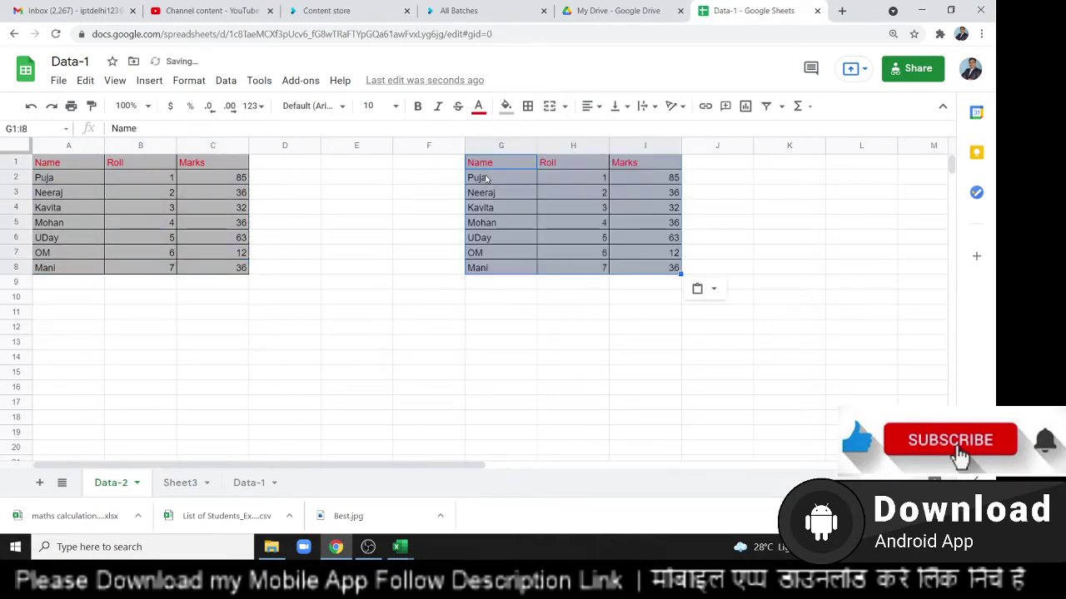
{"action": "key", "text": "ctrl+z"}
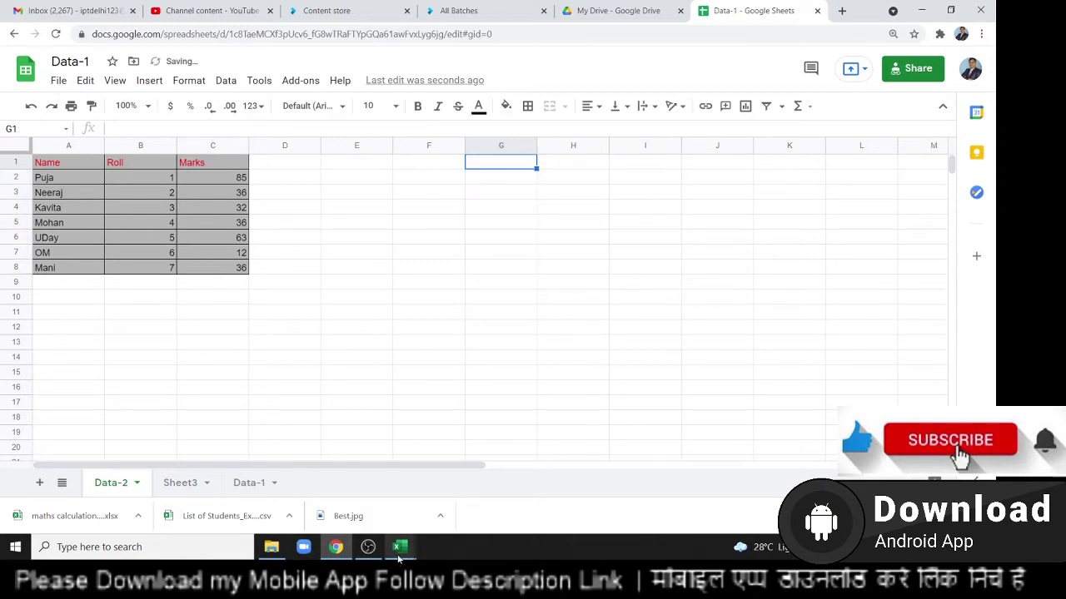
- In Excel, paste the copied table at G29 and check its names and Roll values
{"action": "left_click", "coordinate": [315, 508]}
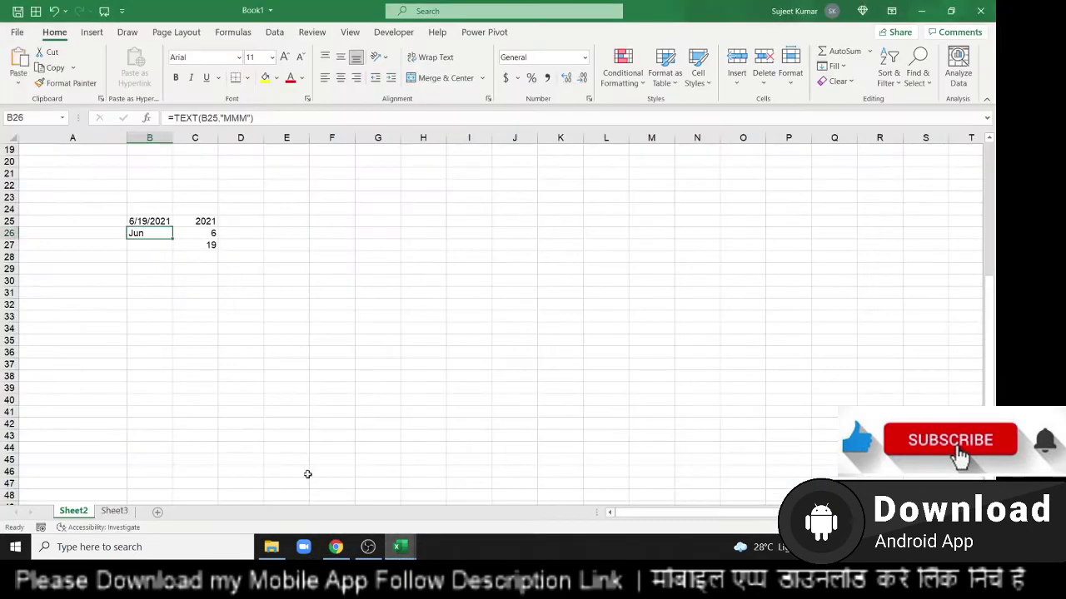
{"action": "left_click", "coordinate": [372, 269]}
{"action": "key", "text": "ctrl+v"}
{"action": "left_click", "coordinate": [387, 325]}
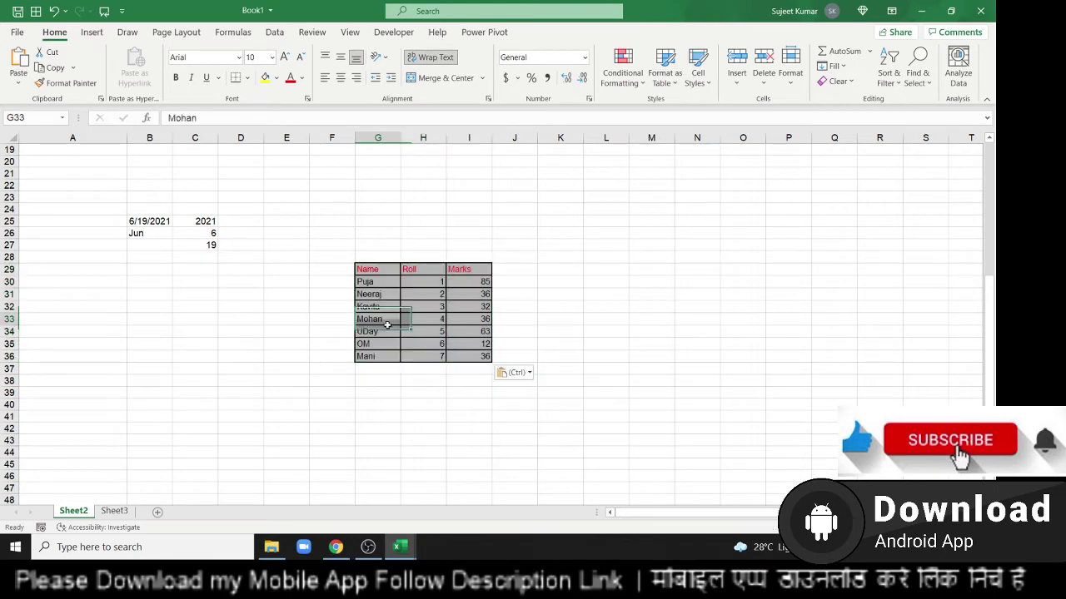
{"action": "left_click", "coordinate": [410, 353]}
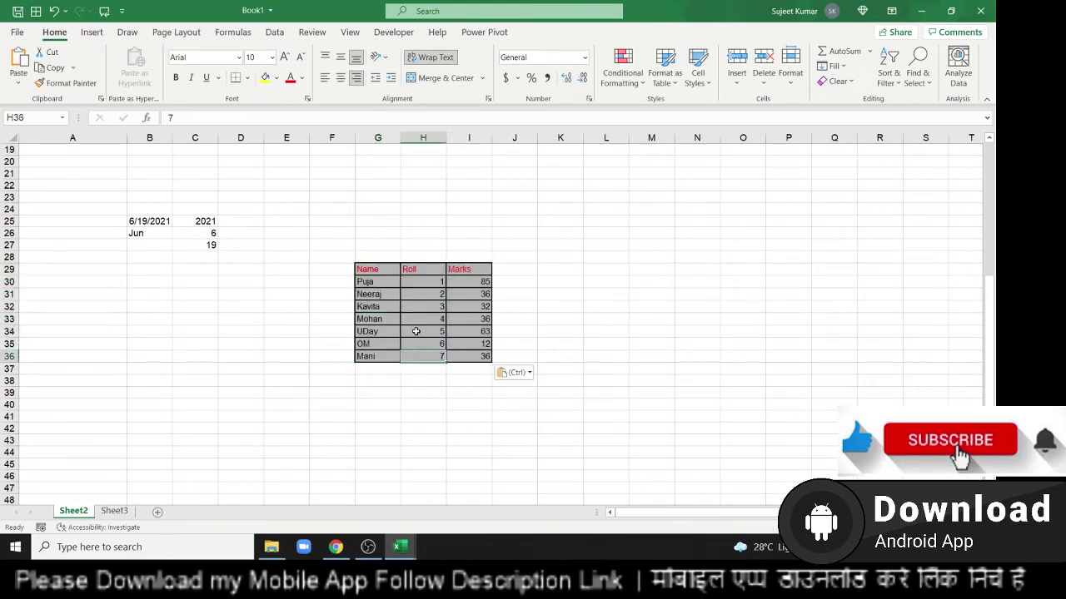
- Copy the pasted Excel table and paste it into the Google Sheet at G1
{"action": "key", "text": "alt+Tab"}
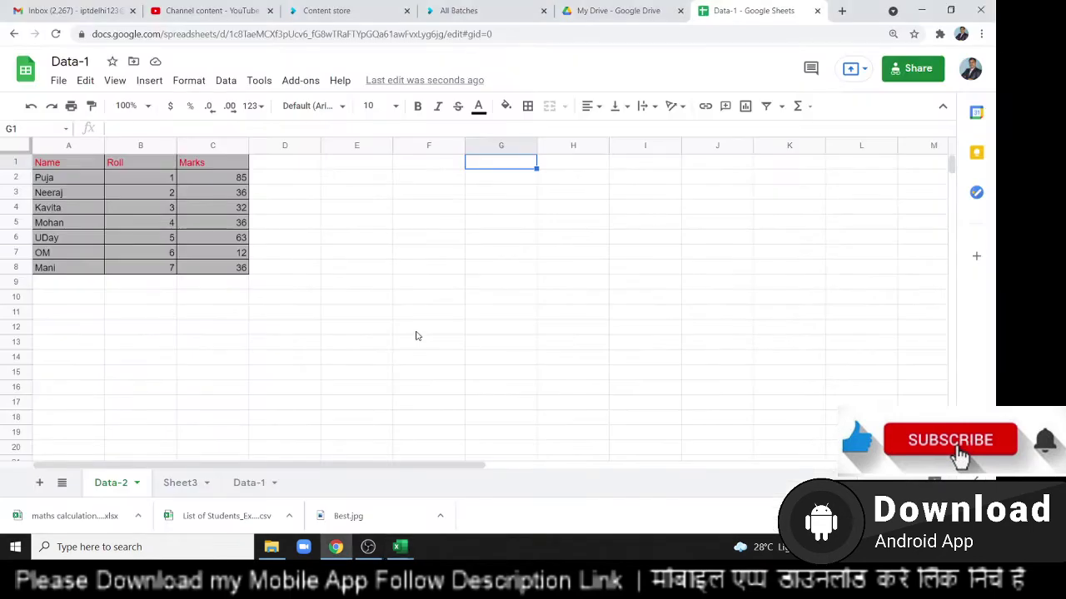
{"action": "key", "text": "alt+Tab"}
{"action": "key", "text": "alt+Tab"}
{"action": "key", "text": "alt+Tab"}
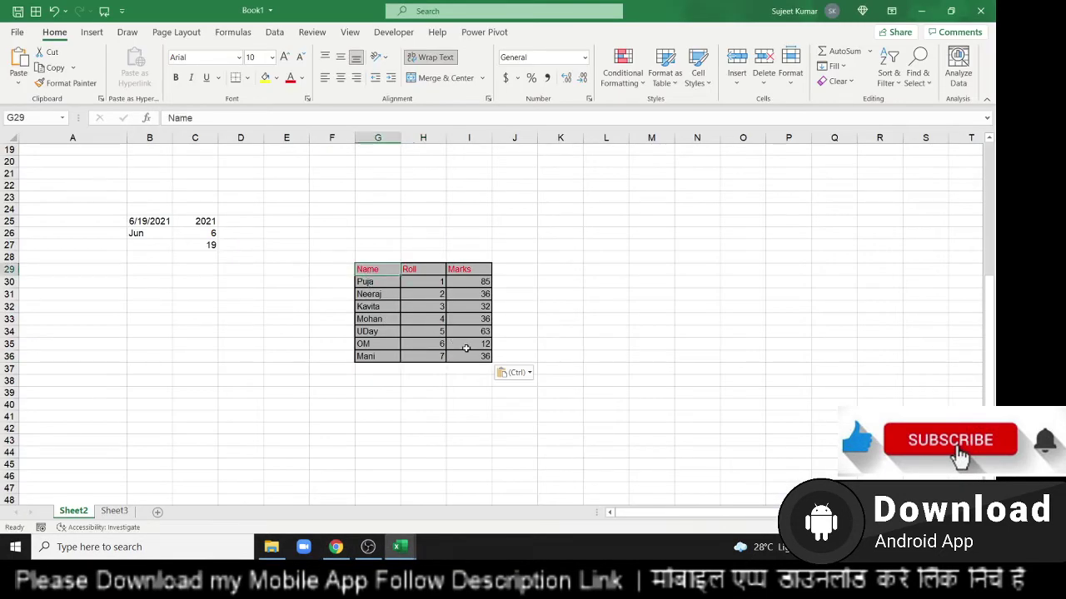
{"action": "key", "text": "ctrl+a"}
{"action": "key", "text": "ctrl+c"}
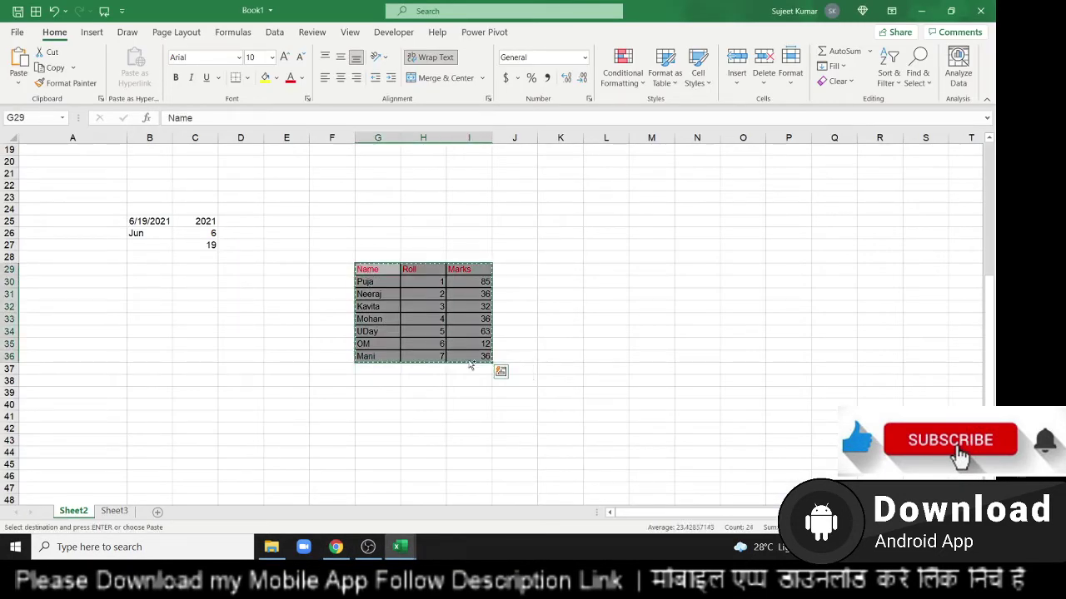
{"action": "key", "text": "alt+Tab"}
{"action": "key", "text": "ctrl+v"}
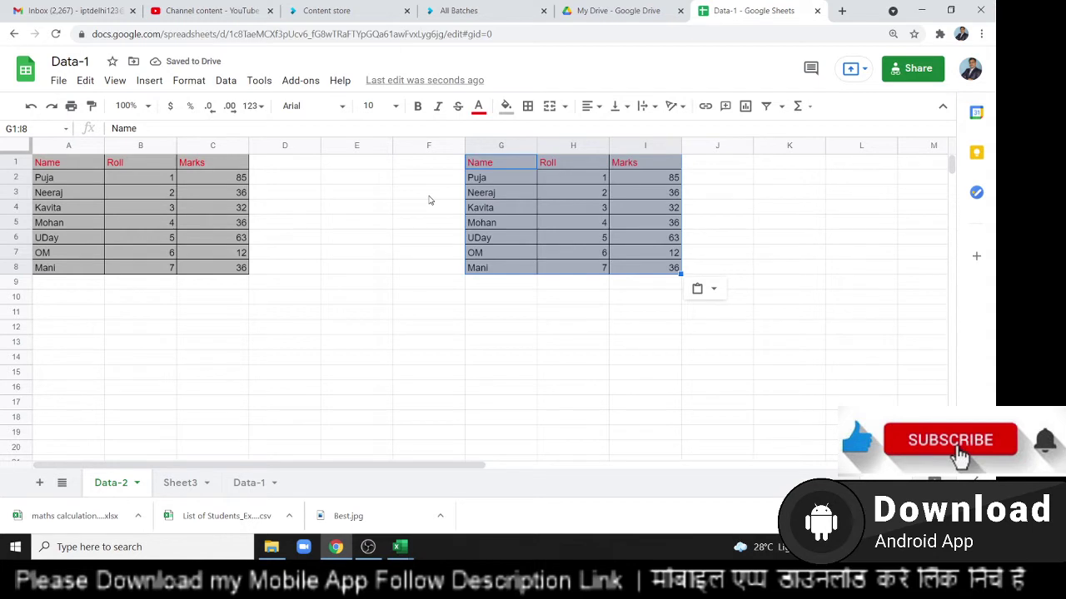
- Undo the paste from Excel, clearing G1:I8
{"action": "key", "text": "ctrl+z"}
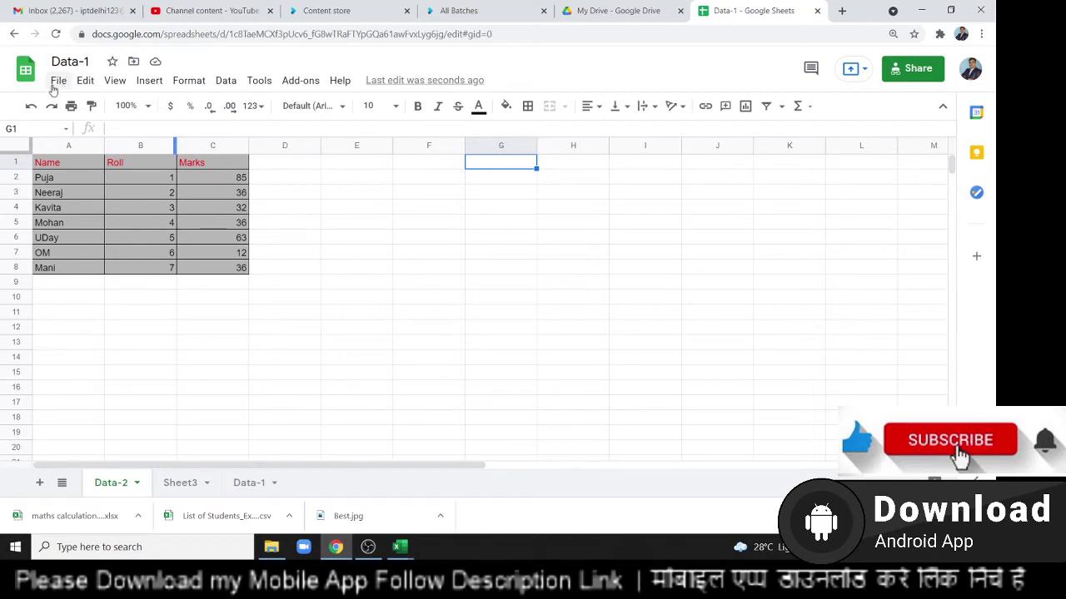
- Copy the table A1:C8 and paste its values only at F1
{"action": "left_click", "coordinate": [83, 80]}
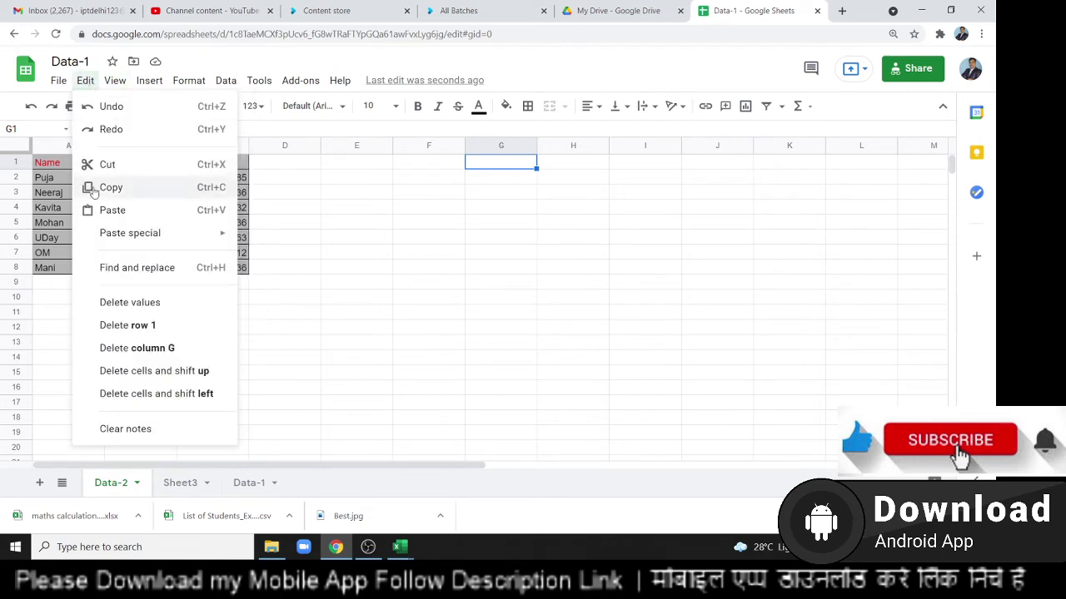
{"action": "left_click", "coordinate": [580, 252]}
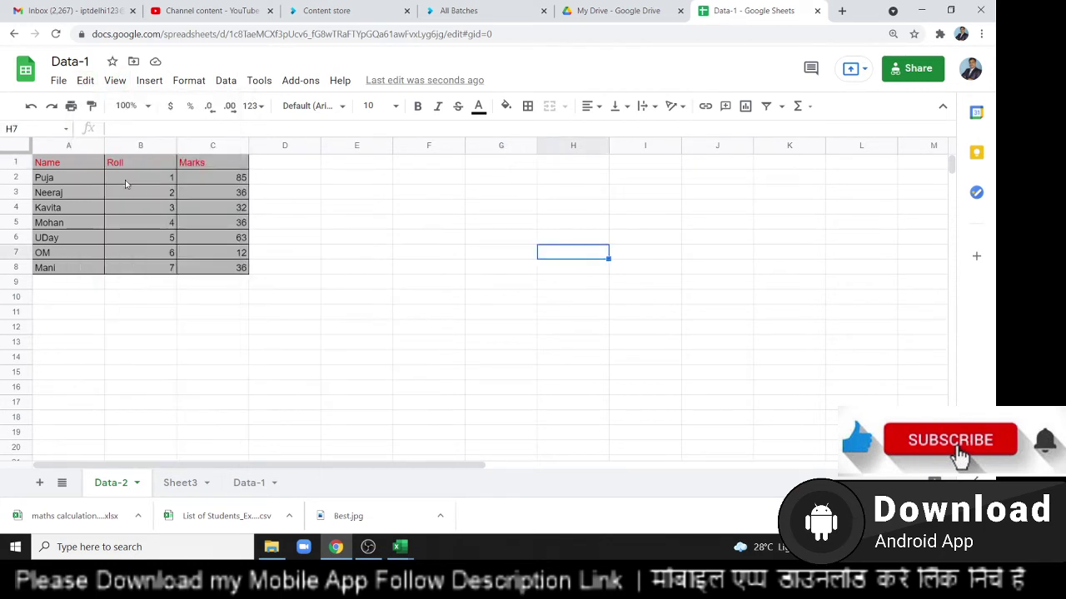
{"action": "left_click", "coordinate": [114, 179]}
{"action": "left_click", "coordinate": [66, 164]}
{"action": "left_click", "coordinate": [221, 268], "text": "shift"}
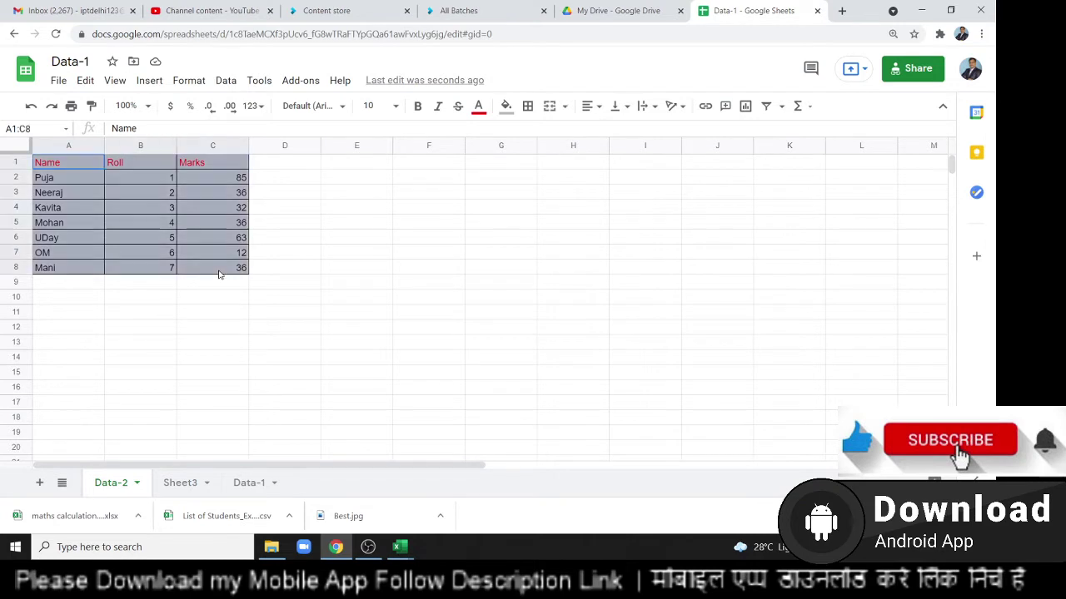
{"action": "key", "text": "ctrl+c"}
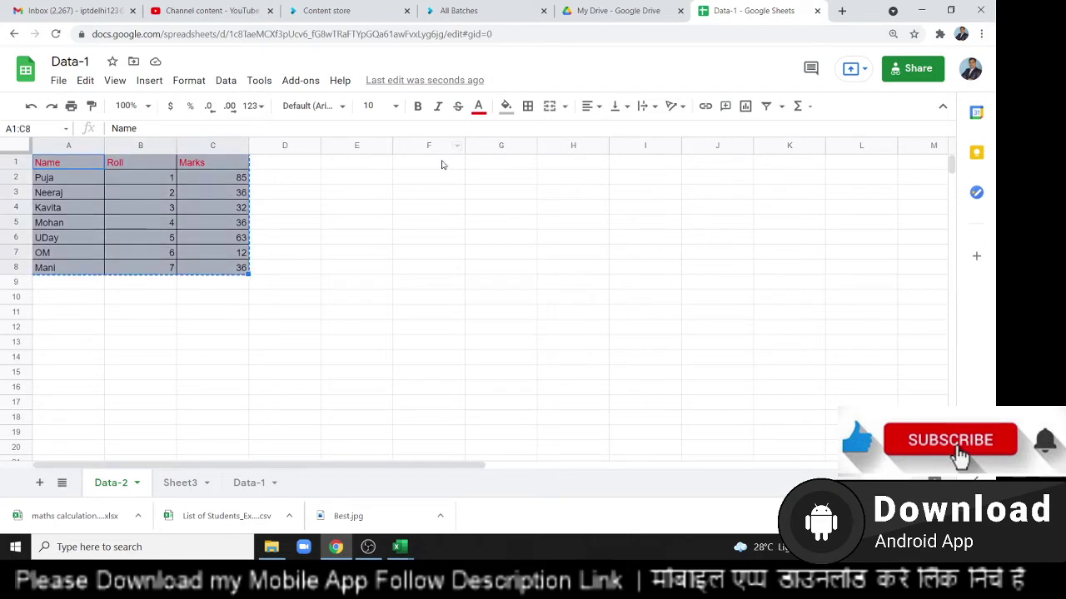
{"action": "left_click", "coordinate": [440, 164]}
{"action": "left_click", "coordinate": [86, 80]}
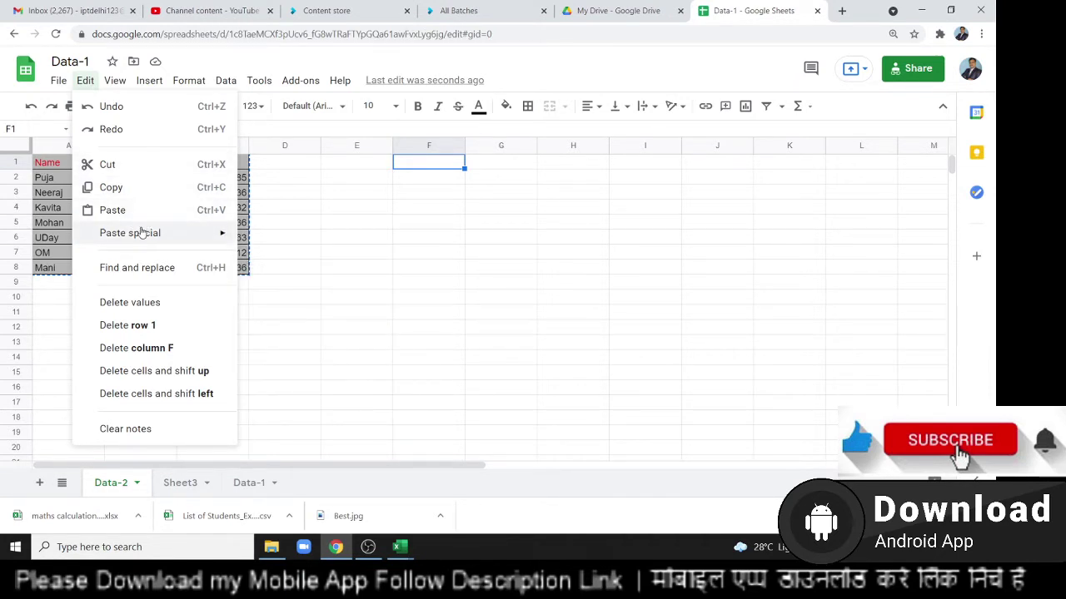
{"action": "mouse_move", "coordinate": [129, 233]}
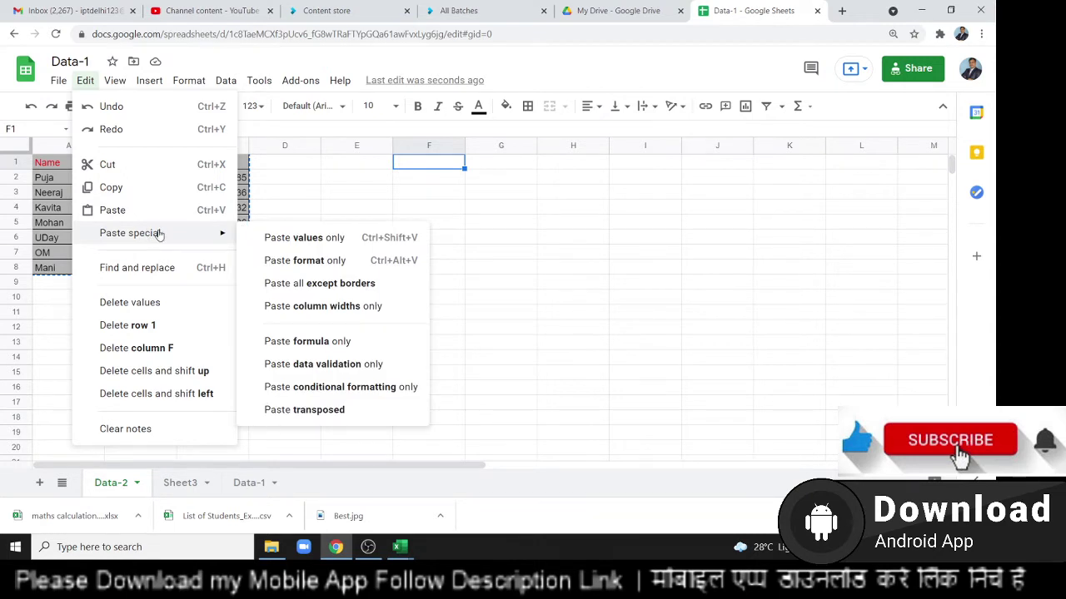
{"action": "left_click", "coordinate": [277, 239]}
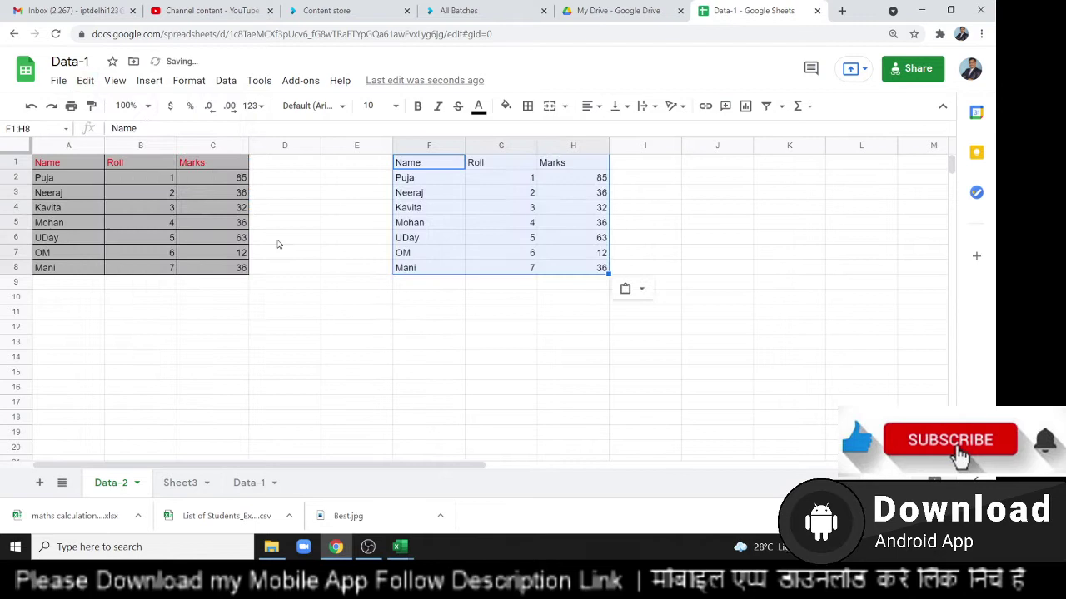
- Copy a Roll cell onto B5 and inspect B5's formula without changing it
{"action": "left_click", "coordinate": [128, 197]}
{"action": "left_click", "coordinate": [134, 208]}
{"action": "key", "text": "ctrl+c"}
{"action": "left_click", "coordinate": [139, 223]}
{"action": "key", "text": "ctrl+v"}
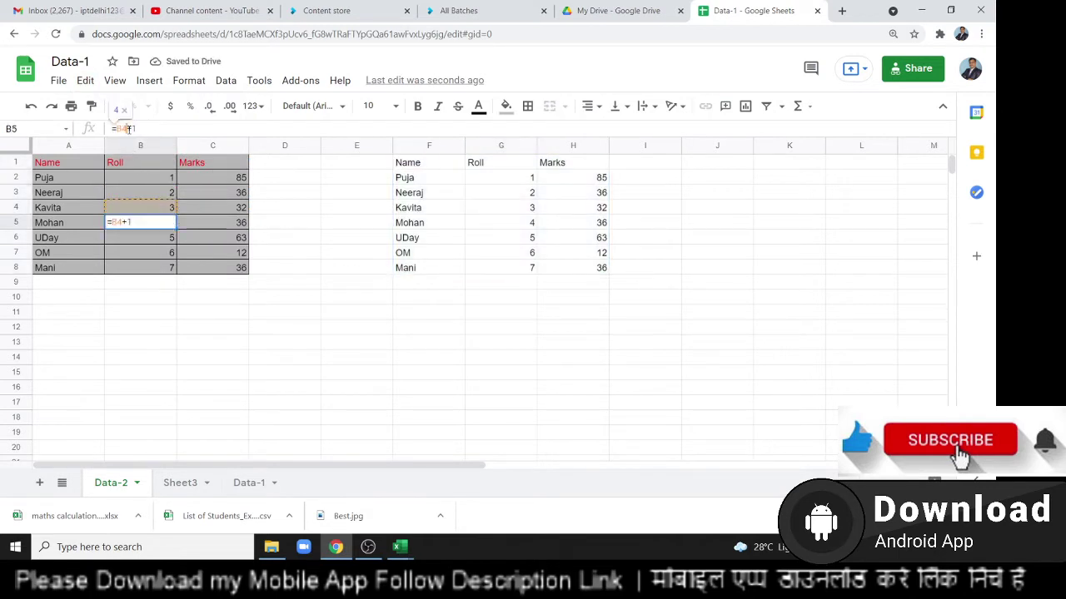
{"action": "double_click", "coordinate": [129, 128]}
{"action": "key", "text": "Escape"}
- Verify the pasted Roll and Marks cells in columns G and H hold plain values
{"action": "left_click", "coordinate": [525, 208]}
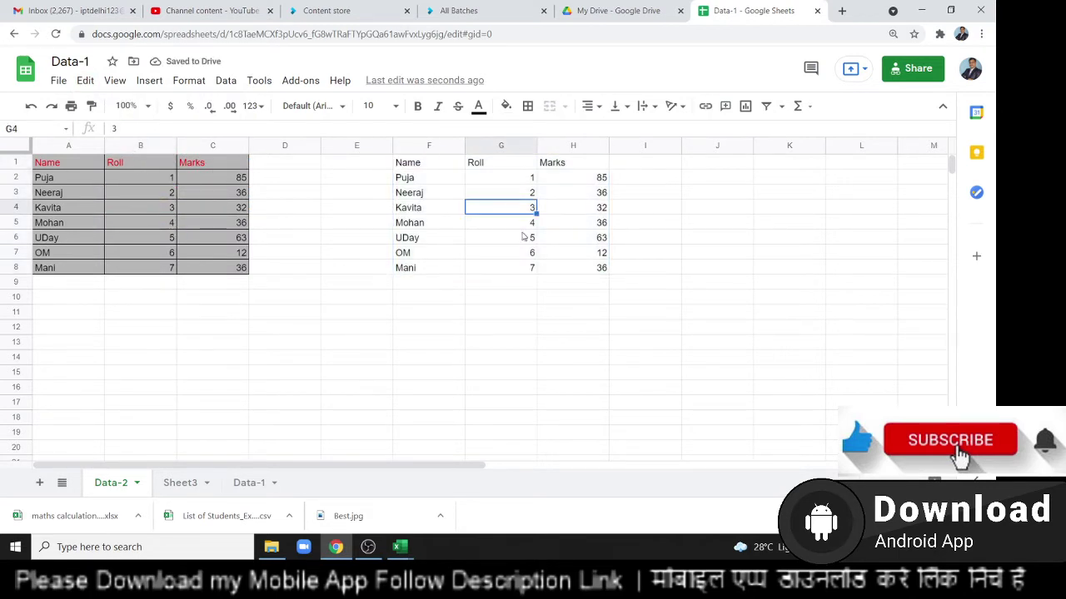
{"action": "left_click", "coordinate": [525, 240]}
{"action": "left_click", "coordinate": [522, 268]}
{"action": "left_click", "coordinate": [625, 271]}
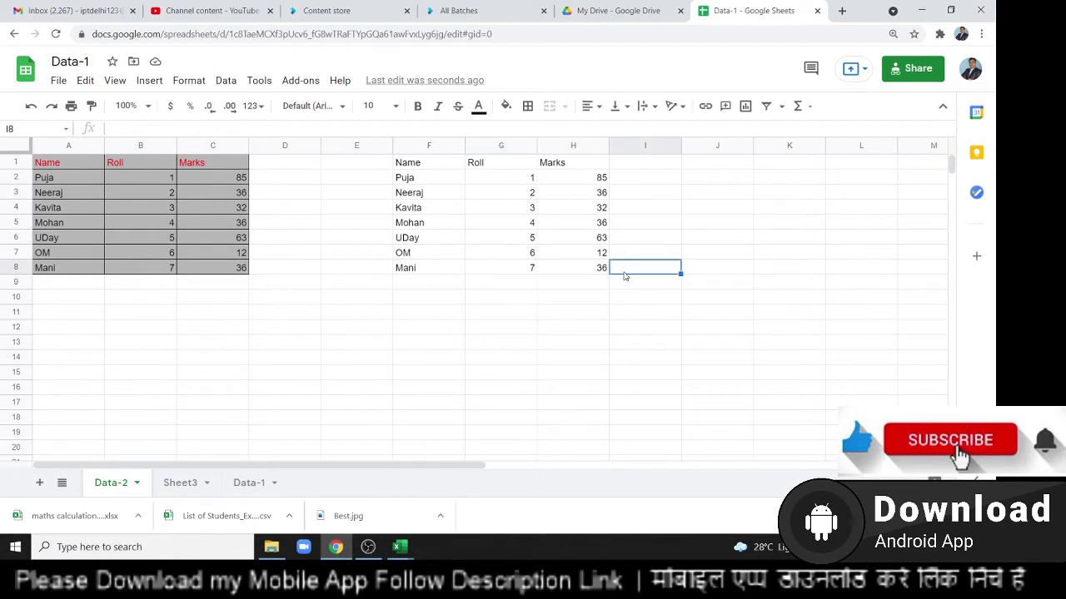
{"action": "left_click", "coordinate": [592, 238]}
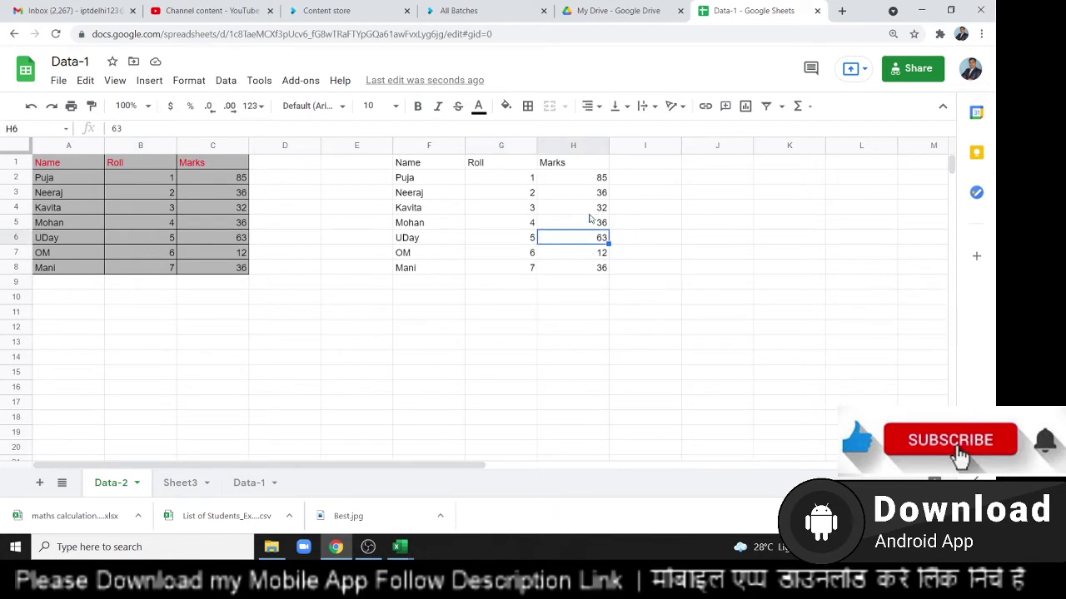
{"action": "left_click", "coordinate": [592, 207]}
{"action": "left_click", "coordinate": [592, 192]}
{"action": "left_click", "coordinate": [594, 179]}
{"action": "left_click", "coordinate": [588, 215]}
{"action": "left_click", "coordinate": [597, 255]}
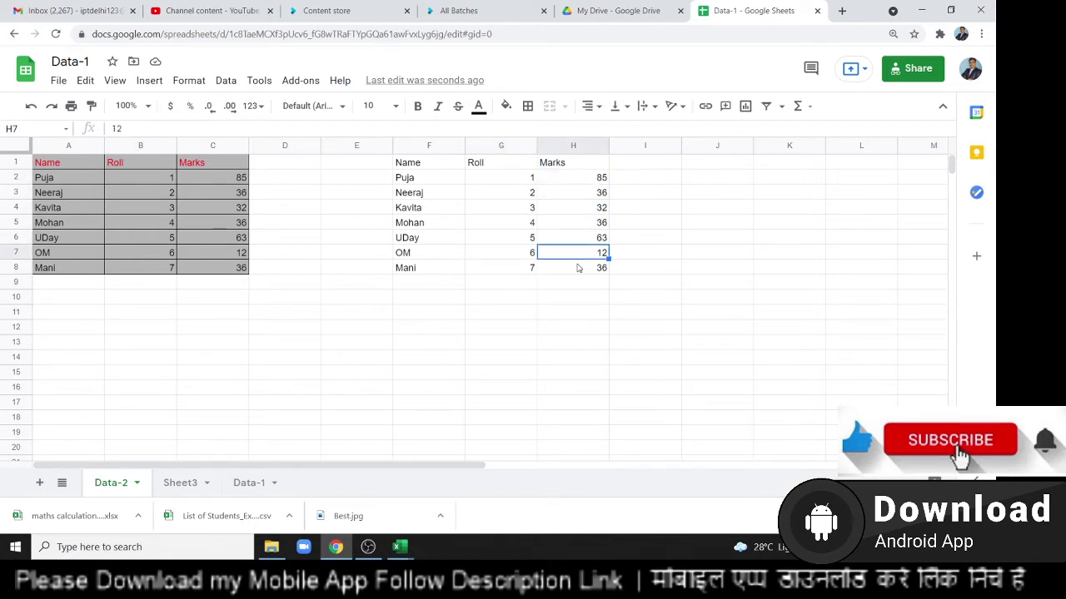
{"action": "left_click", "coordinate": [583, 268]}
{"action": "left_click", "coordinate": [58, 84]}
{"action": "mouse_move", "coordinate": [130, 233]}
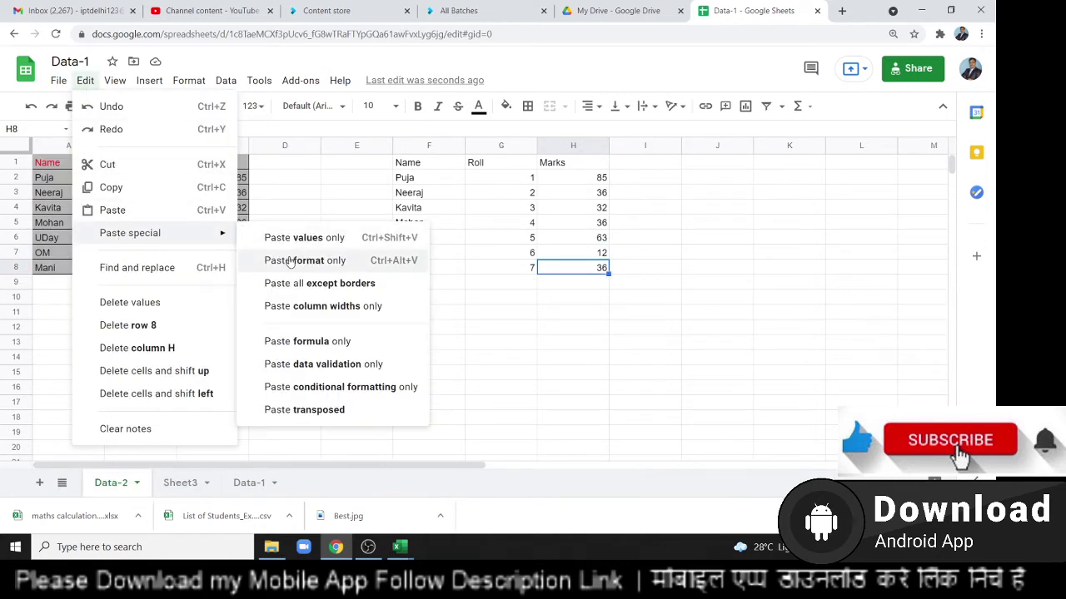
- Copy the original table and paste only its grey fill and borders at F11
{"action": "left_click", "coordinate": [637, 333]}
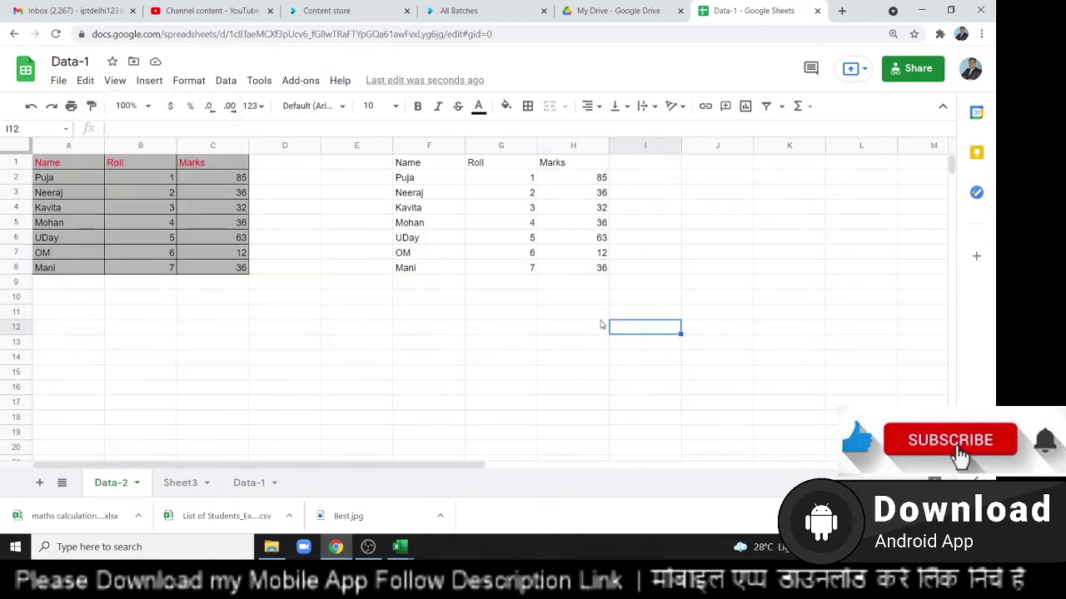
{"action": "left_click", "coordinate": [71, 164]}
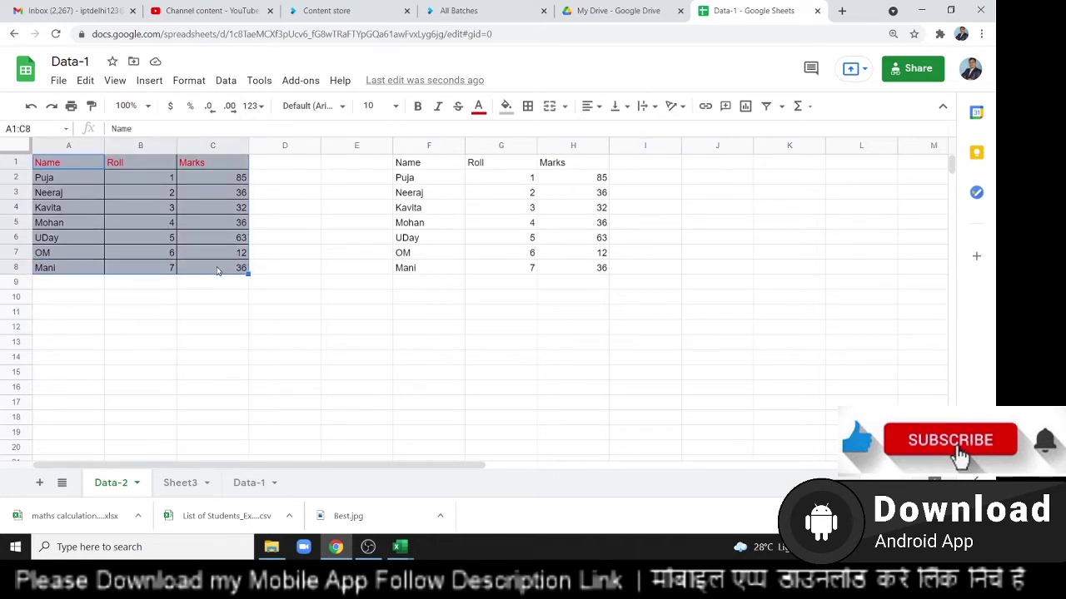
{"action": "key", "text": "ctrl+c"}
{"action": "left_click", "coordinate": [449, 316]}
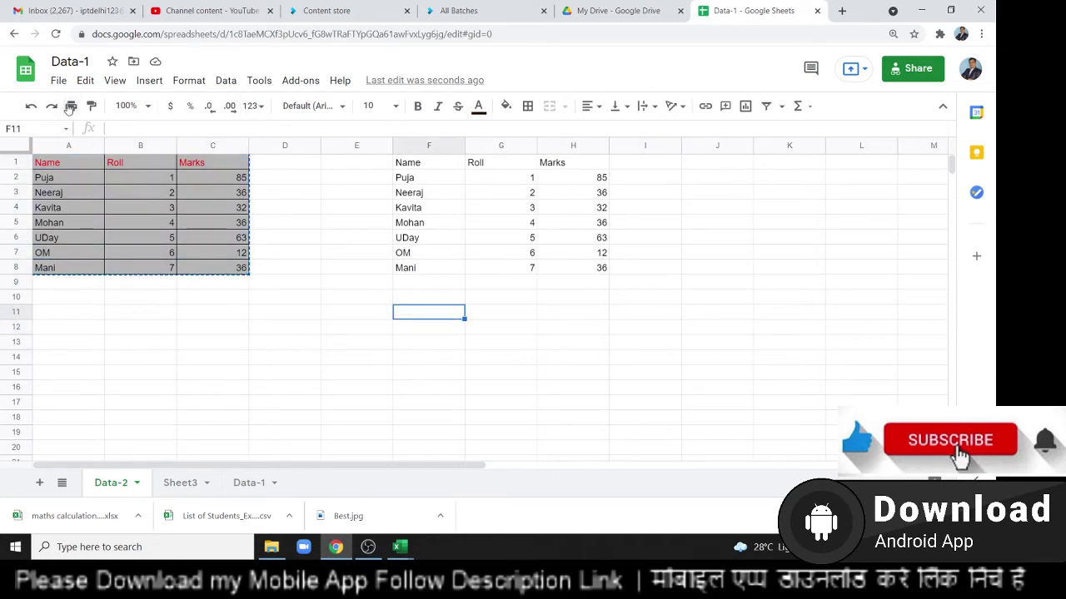
{"action": "left_click", "coordinate": [85, 82]}
{"action": "mouse_move", "coordinate": [130, 233]}
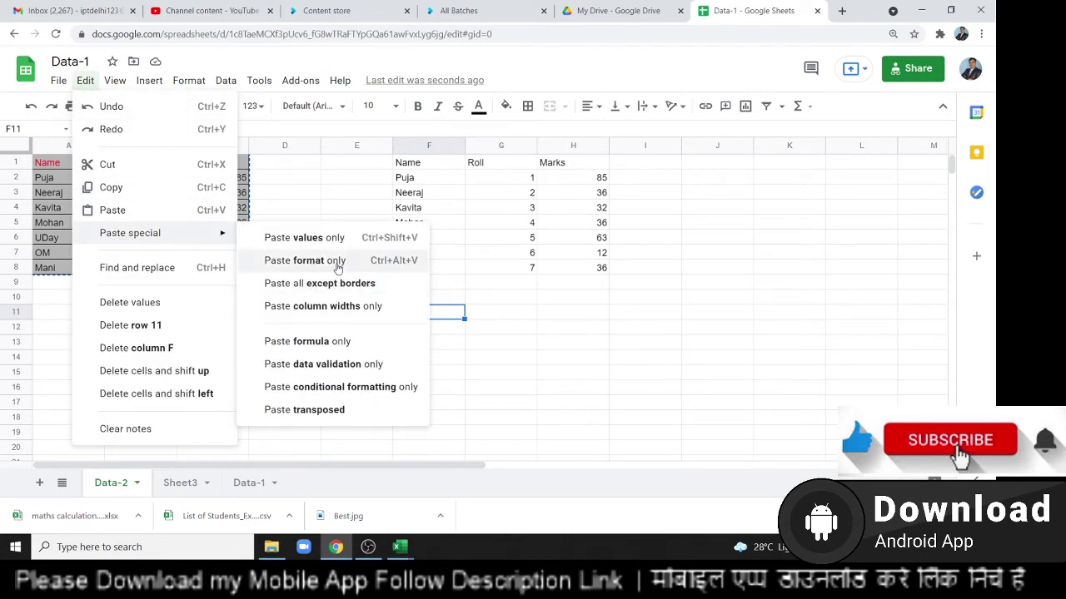
{"action": "left_click", "coordinate": [338, 261]}
{"action": "left_click", "coordinate": [703, 328]}
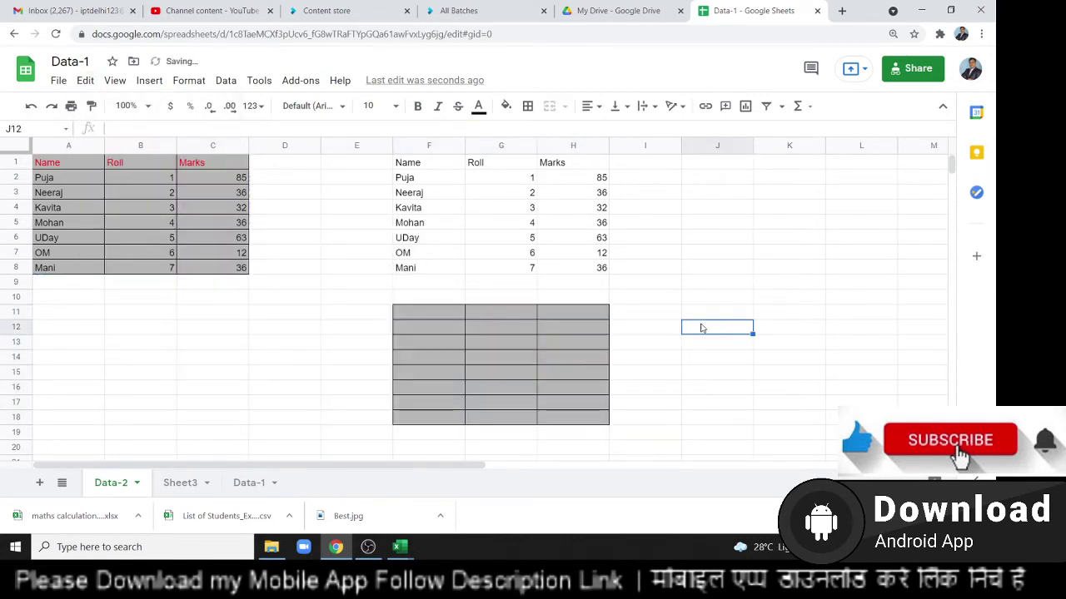
{"action": "left_click", "coordinate": [86, 81]}
{"action": "mouse_move", "coordinate": [129, 233]}
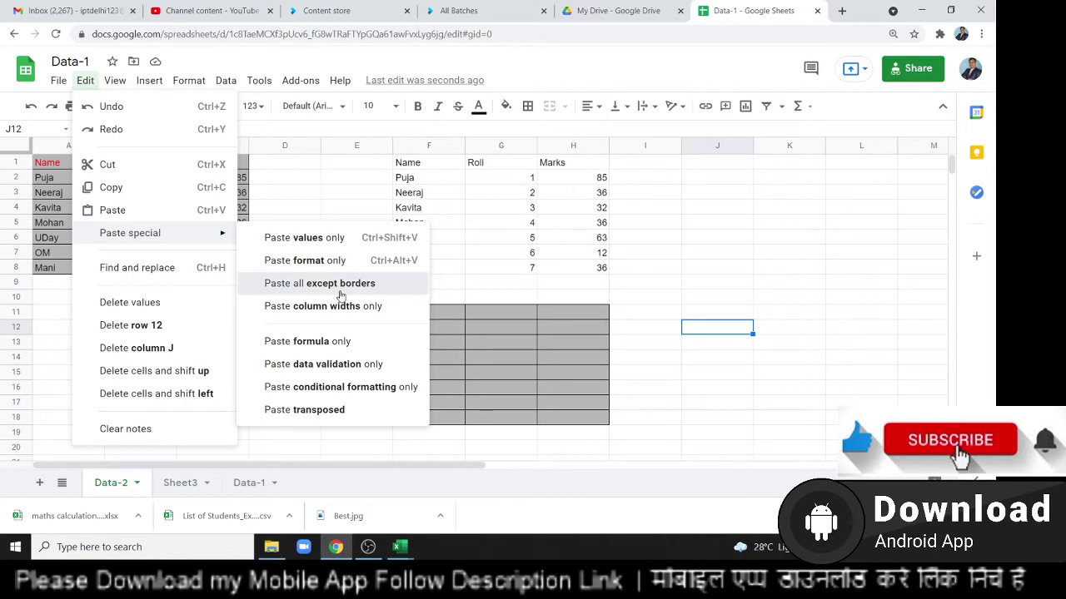
- Paste the table at J12 with everything except borders, then reselect A1:C8
{"action": "left_click", "coordinate": [340, 290]}
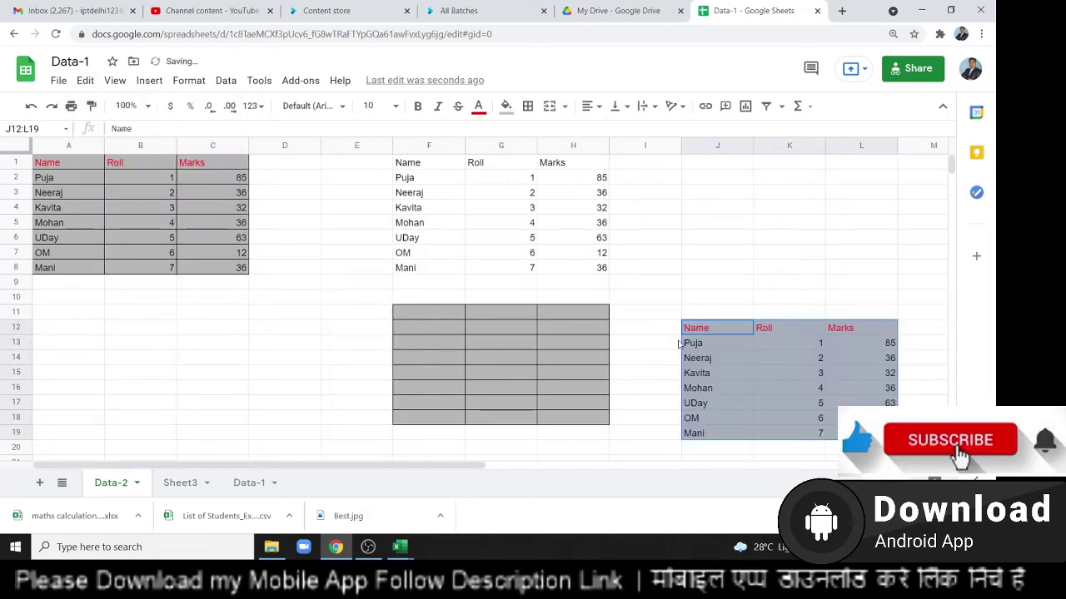
{"action": "scroll", "coordinate": [356, 287], "scroll_direction": "down", "scroll_amount": 1}
{"action": "scroll", "coordinate": [356, 288], "scroll_direction": "up", "scroll_amount": 1}
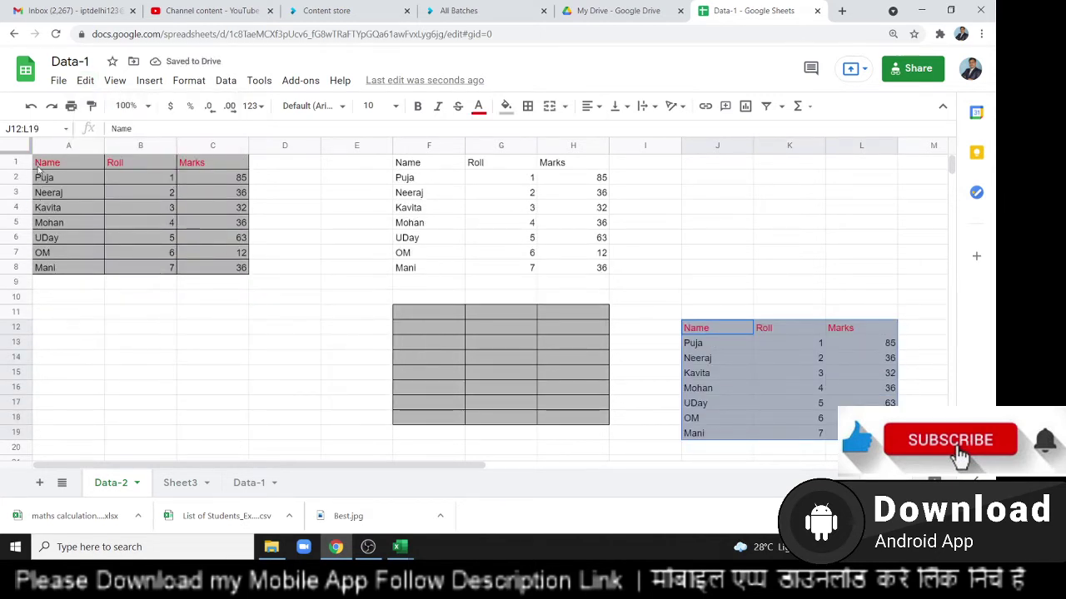
{"action": "left_click_drag", "start_coordinate": [38, 164], "coordinate": [226, 273]}
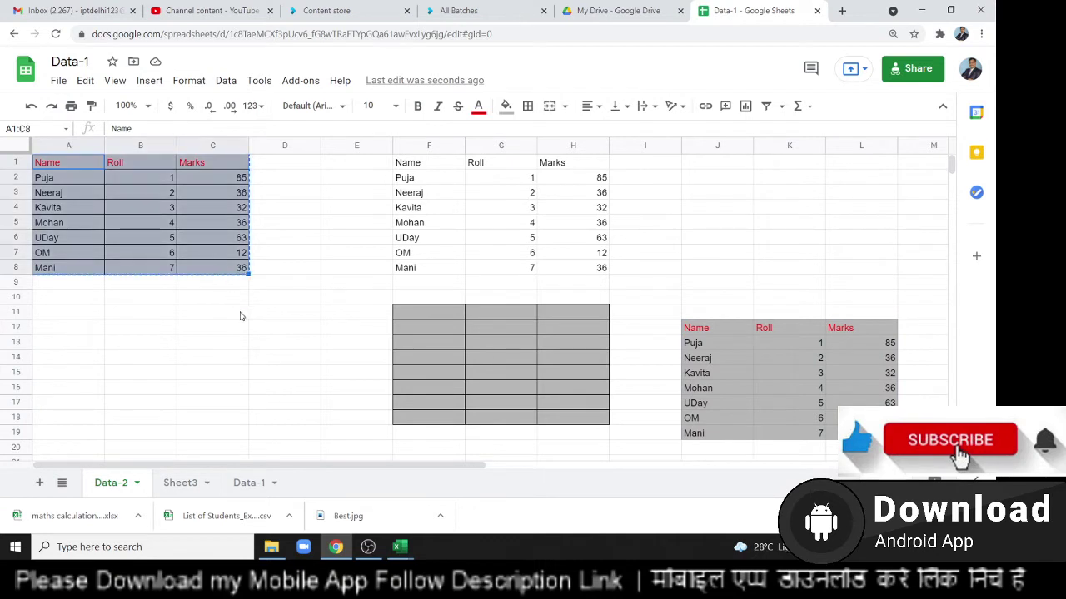
{"action": "scroll", "coordinate": [241, 308], "scroll_direction": "down", "scroll_amount": 3}
- Delete columns F through L to remove every pasted copy of the table
{"action": "left_click", "coordinate": [239, 285]}
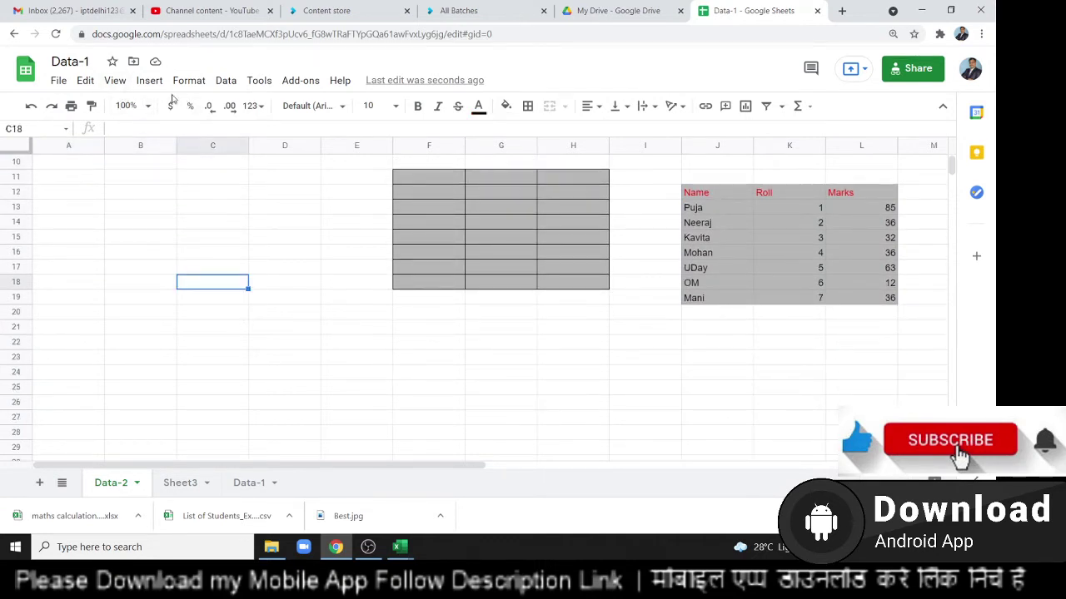
{"action": "scroll", "coordinate": [100, 326], "scroll_direction": "up", "scroll_amount": 3}
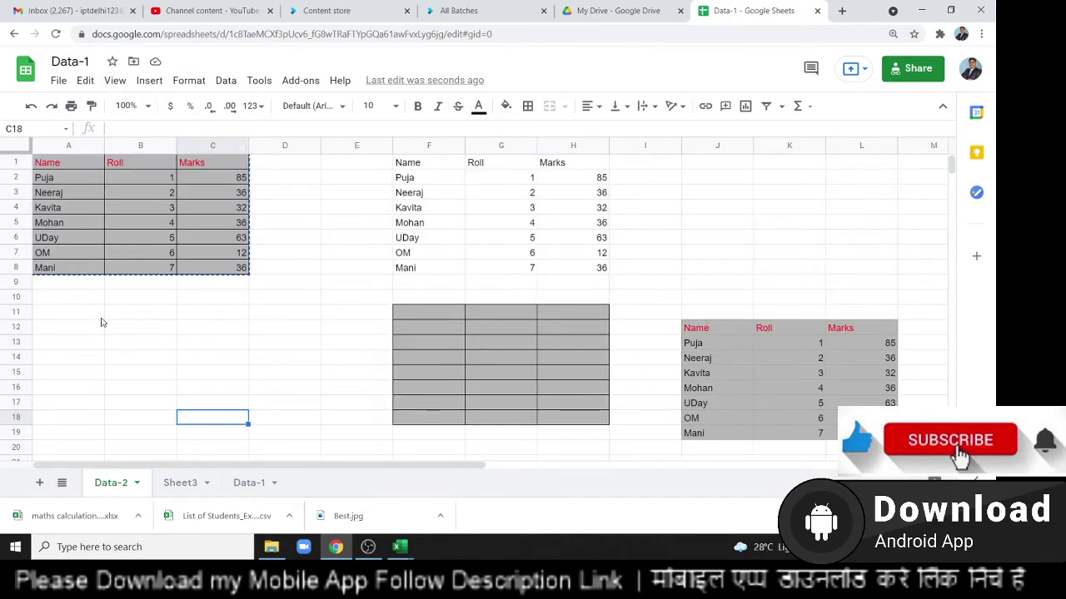
{"action": "left_click", "coordinate": [411, 145]}
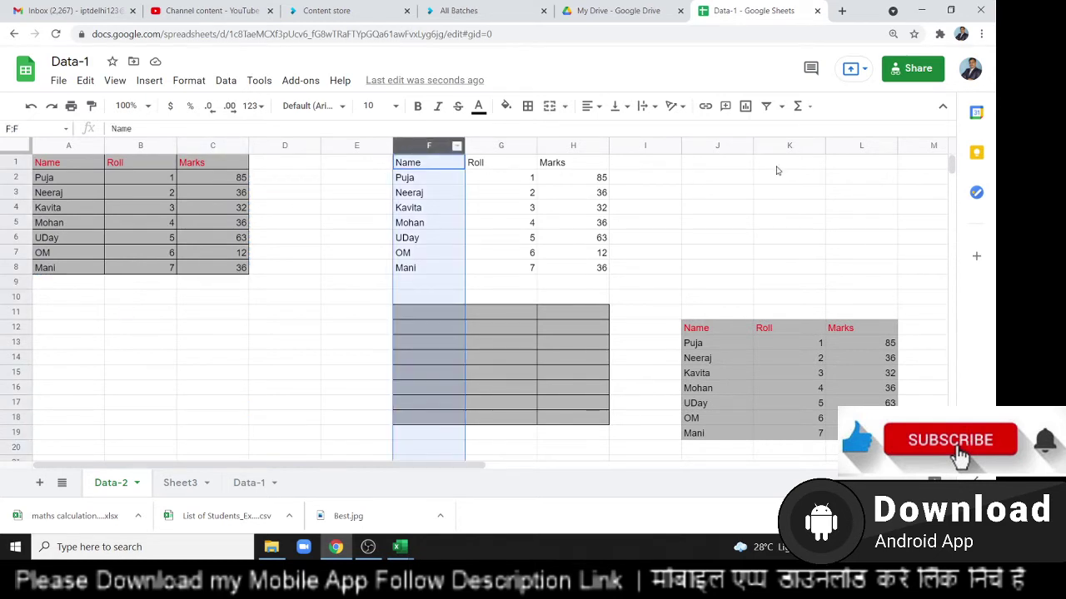
{"action": "left_click", "coordinate": [894, 150], "text": "shift"}
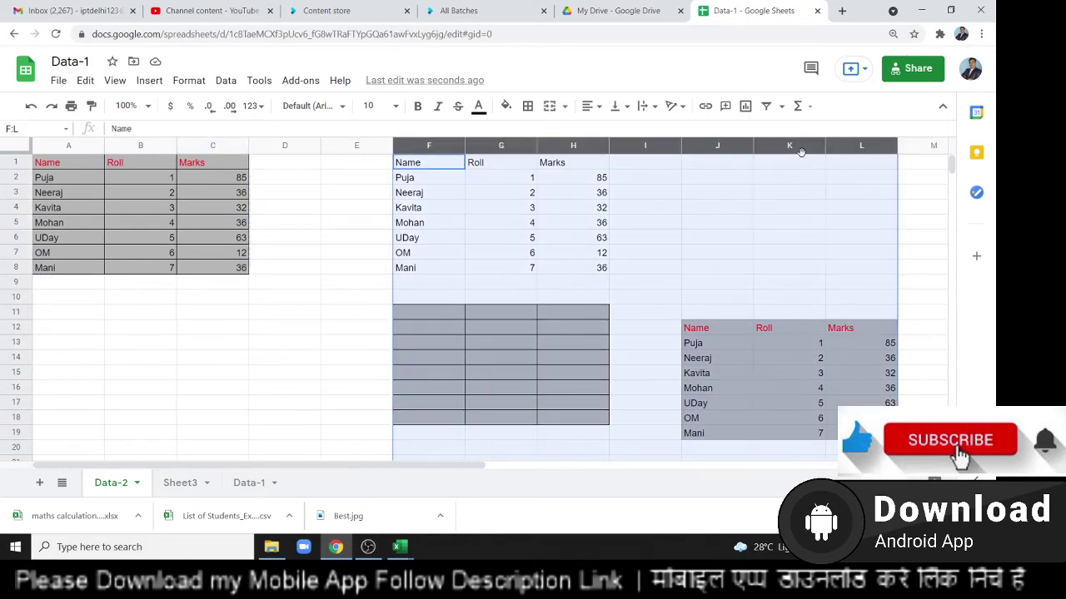
{"action": "right_click", "coordinate": [798, 150]}
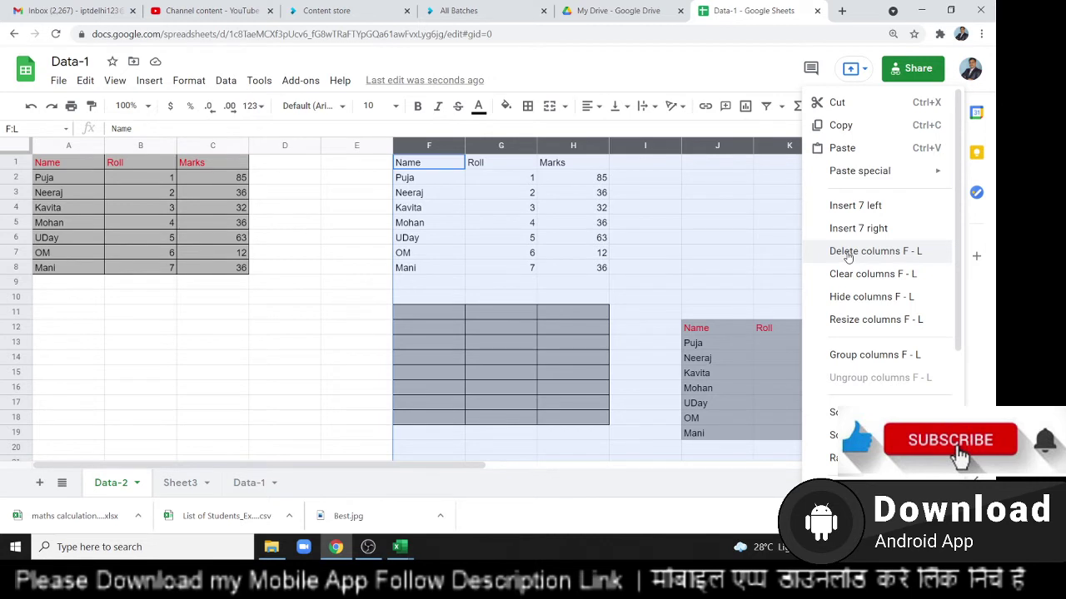
{"action": "left_click", "coordinate": [848, 252]}
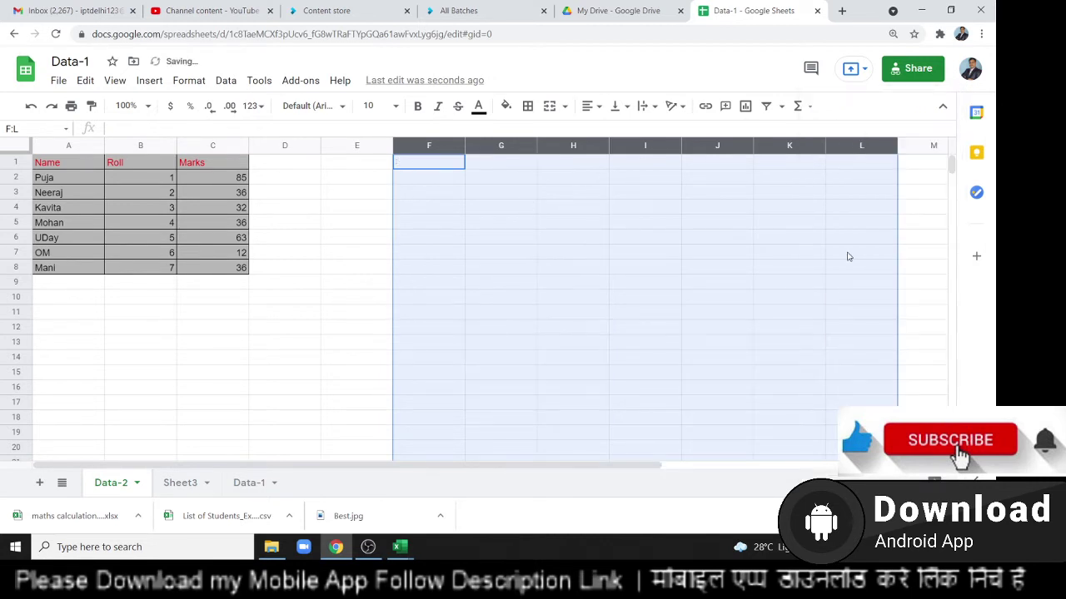
{"action": "left_click", "coordinate": [317, 253]}
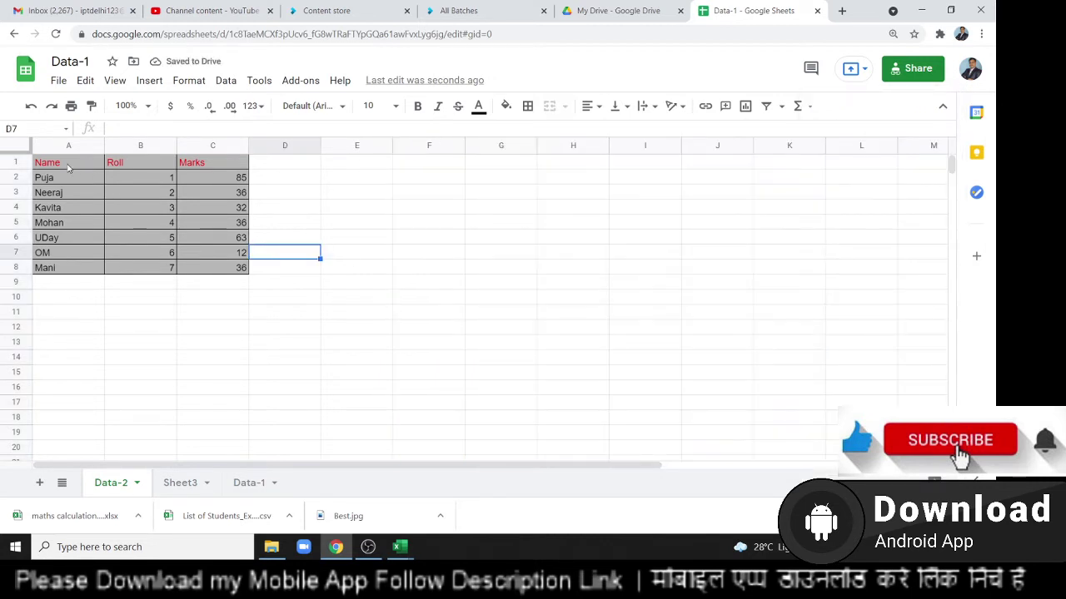
- Auto-fit columns B, C and A to their contents and reselect A1:C8
{"action": "left_click_drag", "start_coordinate": [68, 168], "coordinate": [223, 269]}
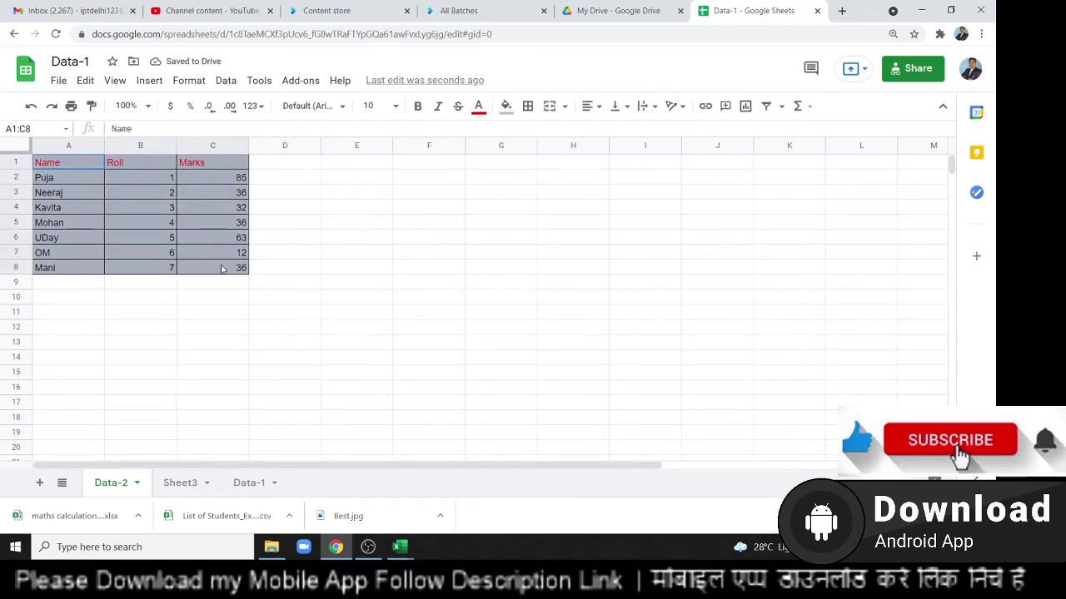
{"action": "left_click", "coordinate": [164, 191]}
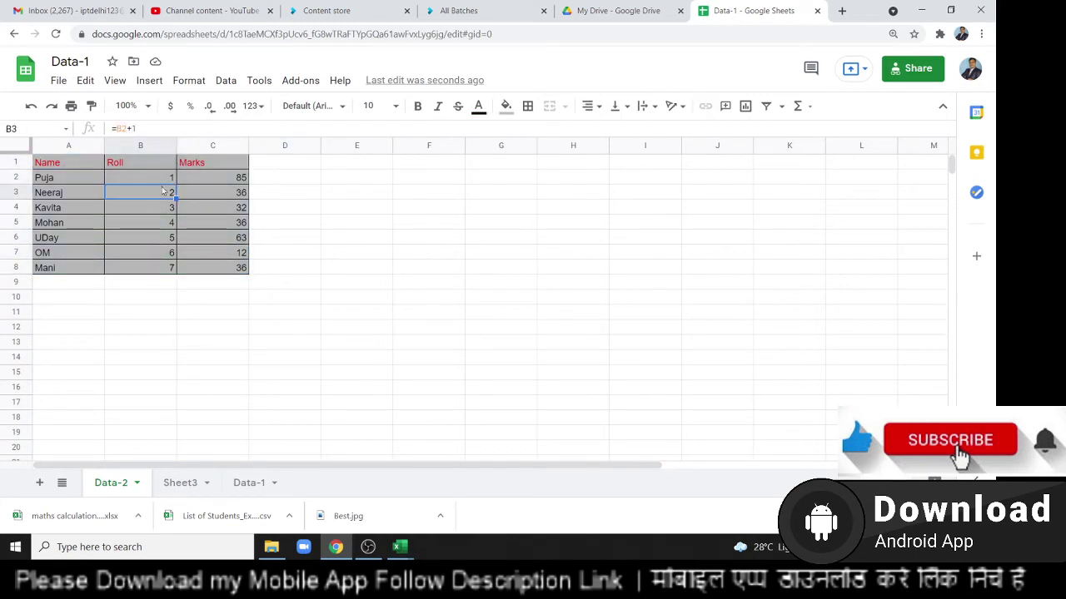
{"action": "mouse_move", "coordinate": [171, 146]}
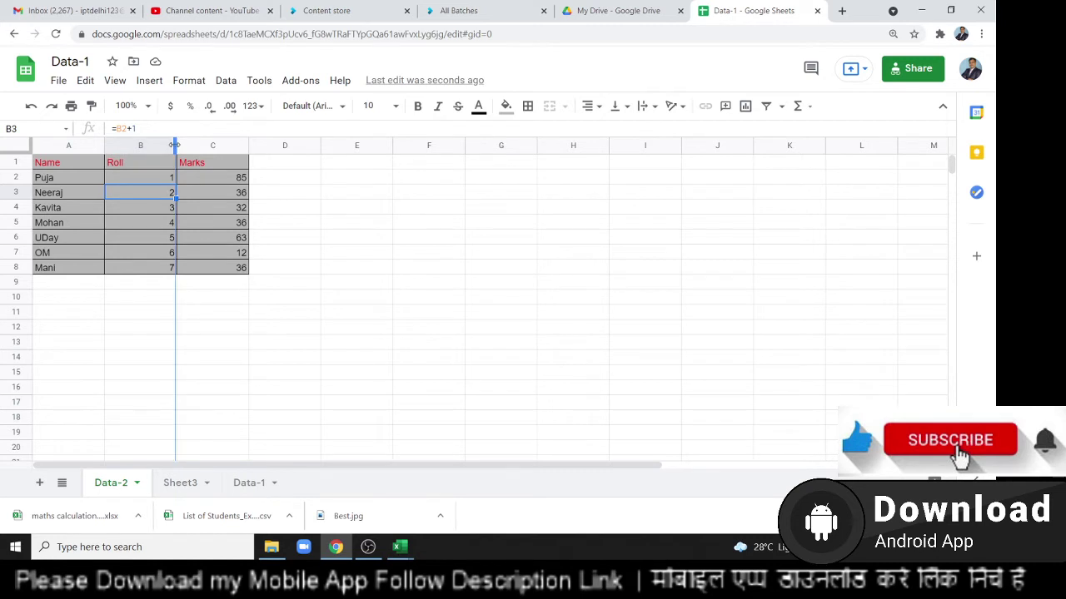
{"action": "double_click", "coordinate": [176, 147]}
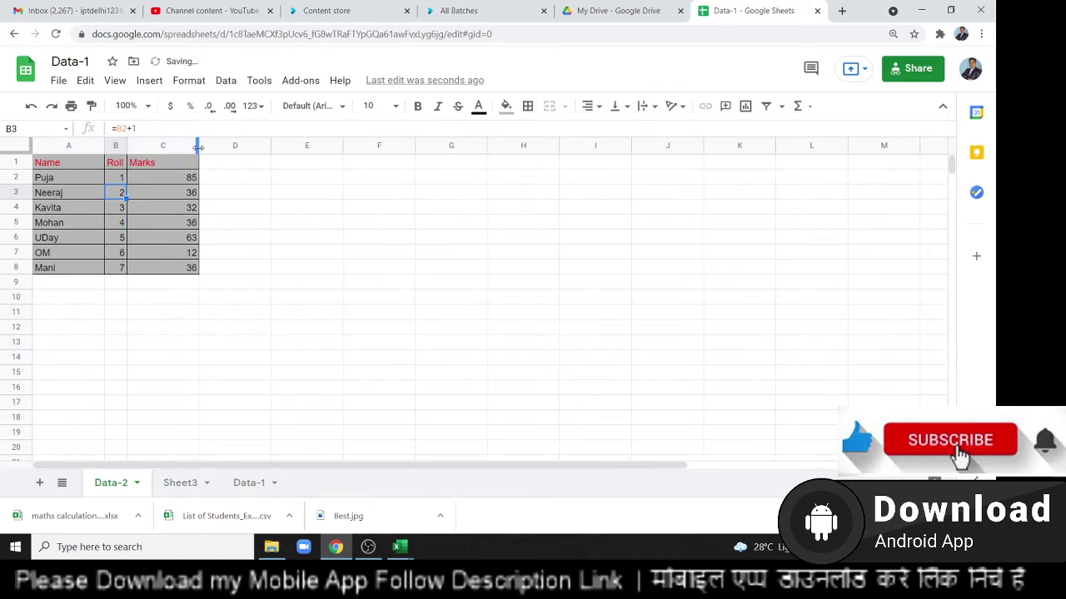
{"action": "double_click", "coordinate": [198, 147]}
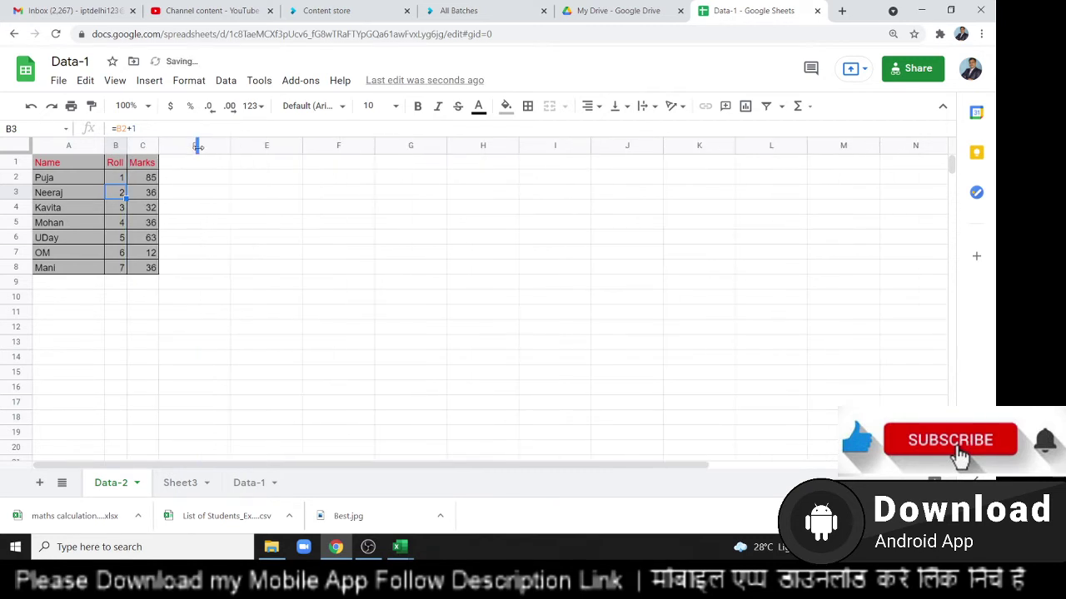
{"action": "double_click", "coordinate": [101, 146]}
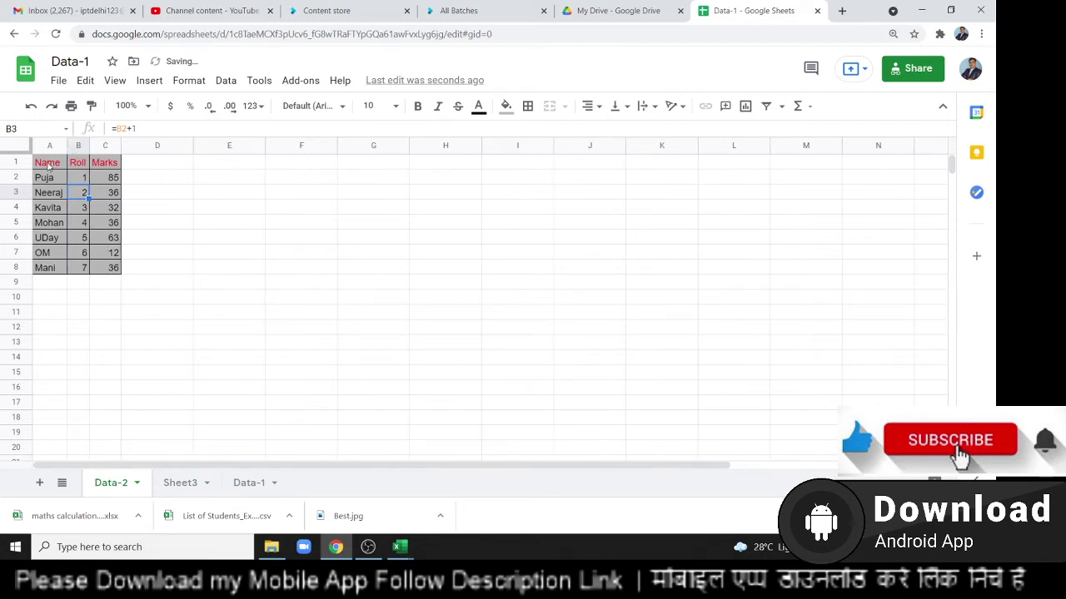
{"action": "left_click_drag", "start_coordinate": [47, 164], "coordinate": [110, 273]}
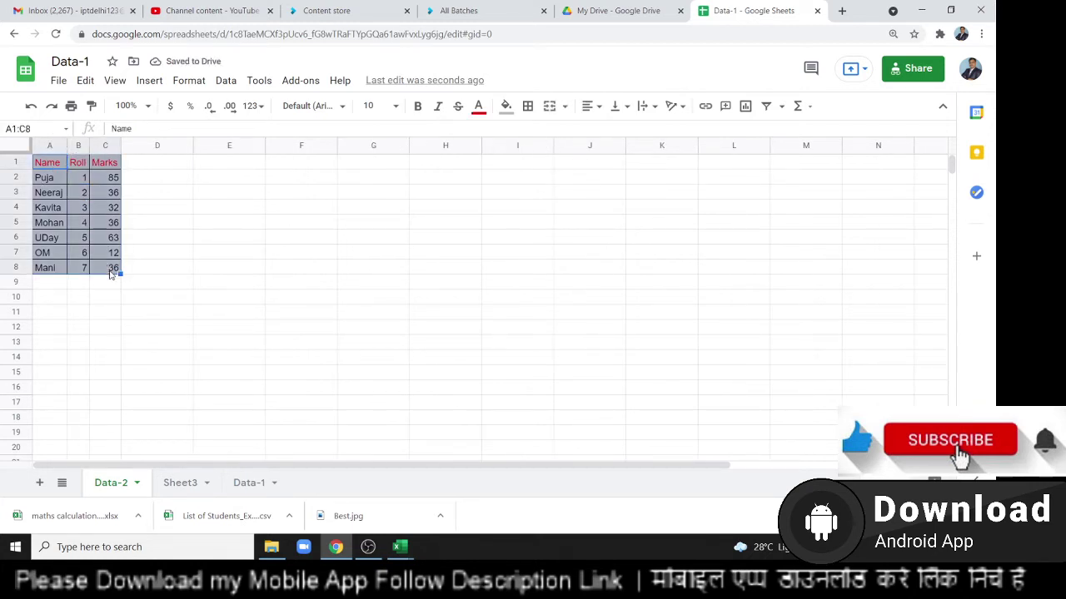
{"action": "key", "text": "ctrl+c"}
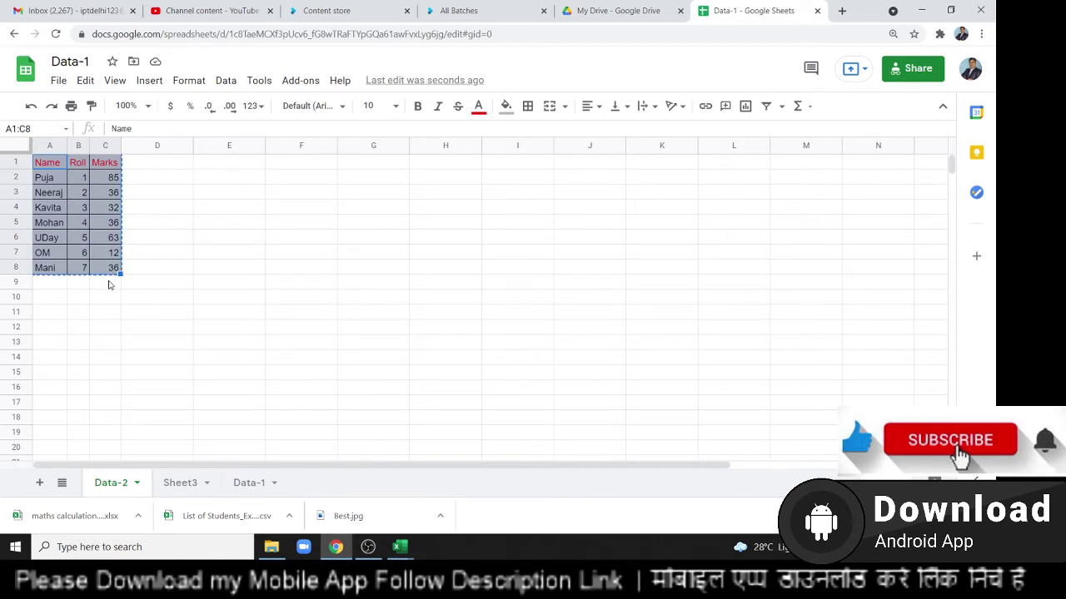
{"action": "left_click", "coordinate": [407, 164]}
{"action": "key", "text": "ctrl+v"}
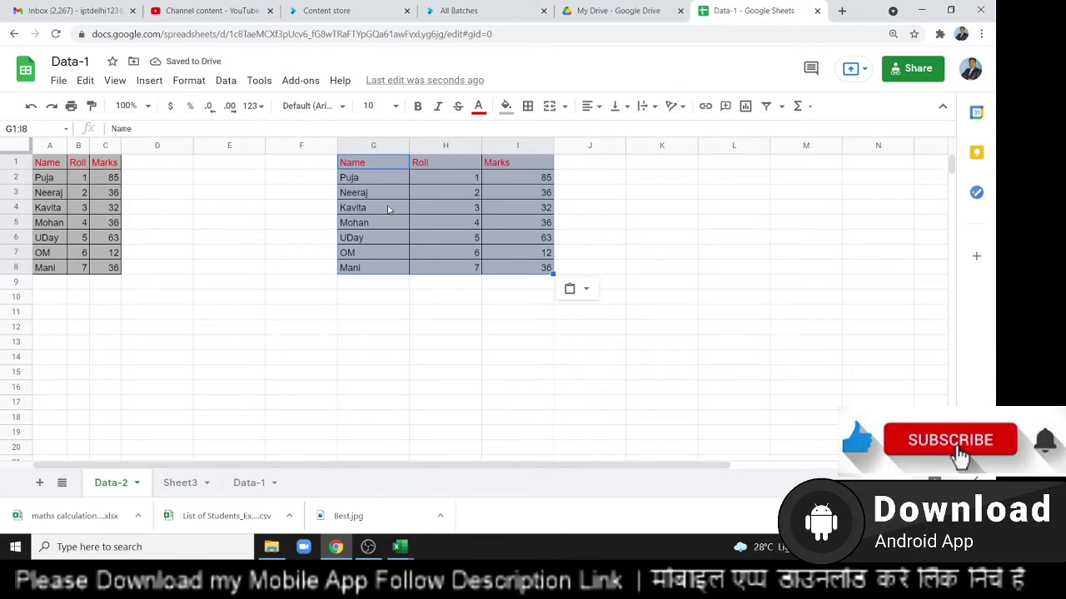
{"action": "key", "text": "ctrl+z"}
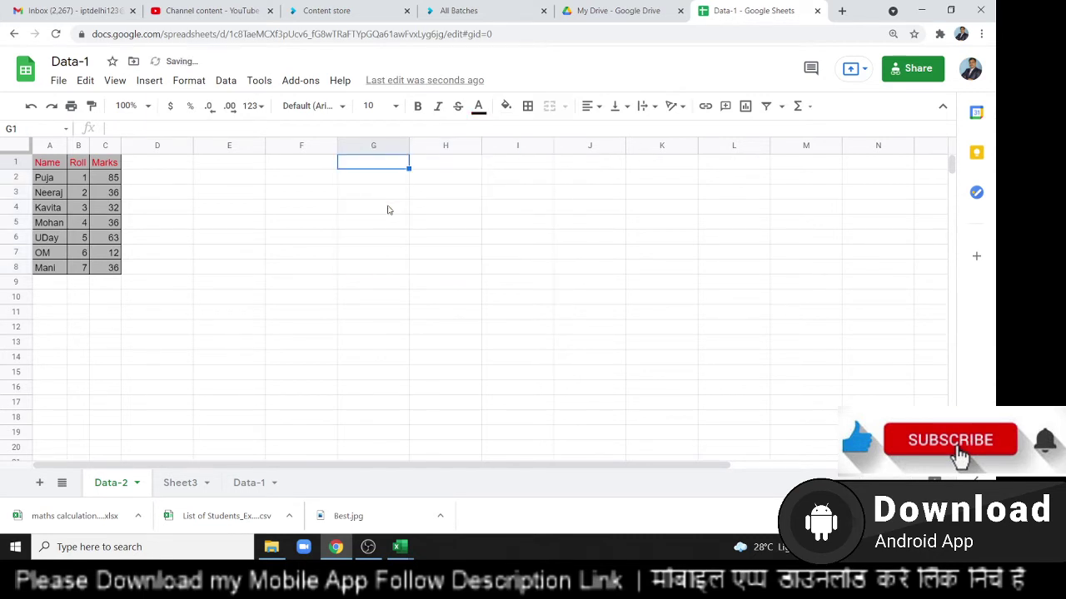
{"action": "left_click", "coordinate": [60, 81]}
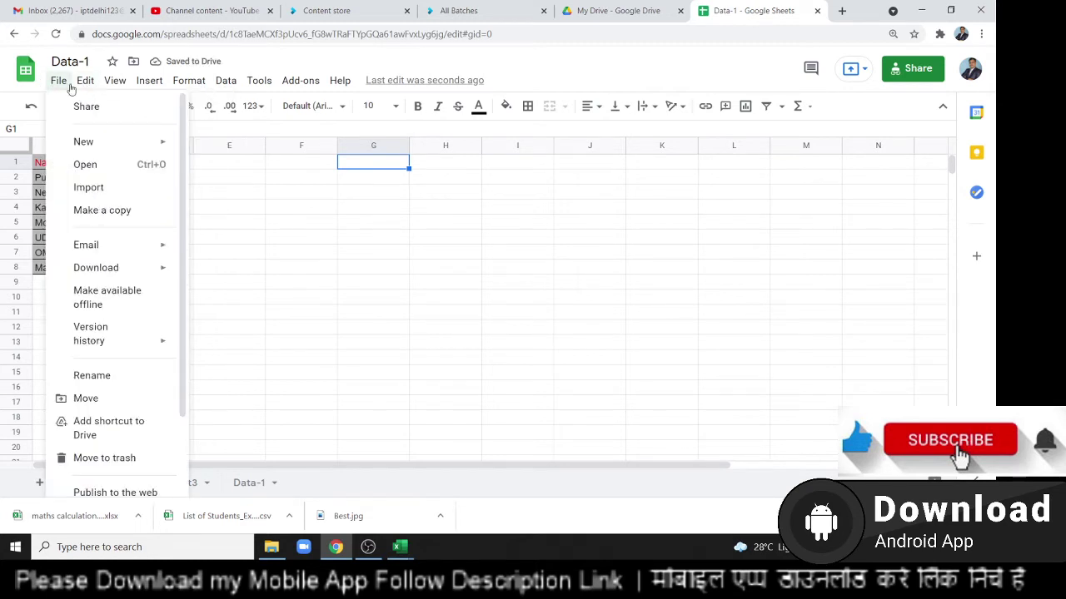
{"action": "mouse_move", "coordinate": [85, 81]}
{"action": "mouse_move", "coordinate": [130, 233]}
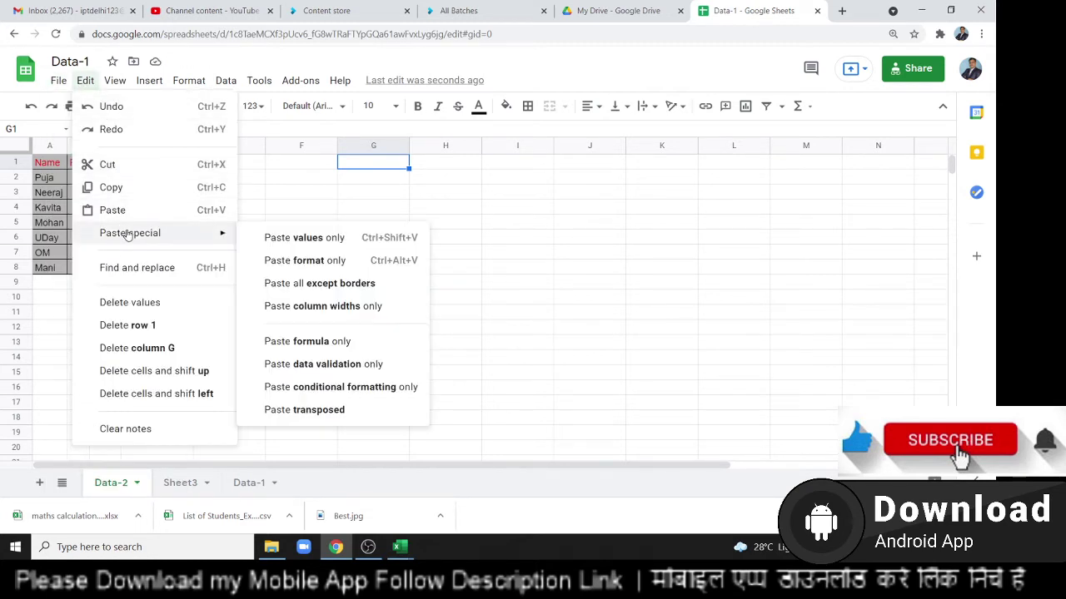
- Paste the column widths into G–I, then paste the full table at G1:I8
{"action": "left_click", "coordinate": [334, 315]}
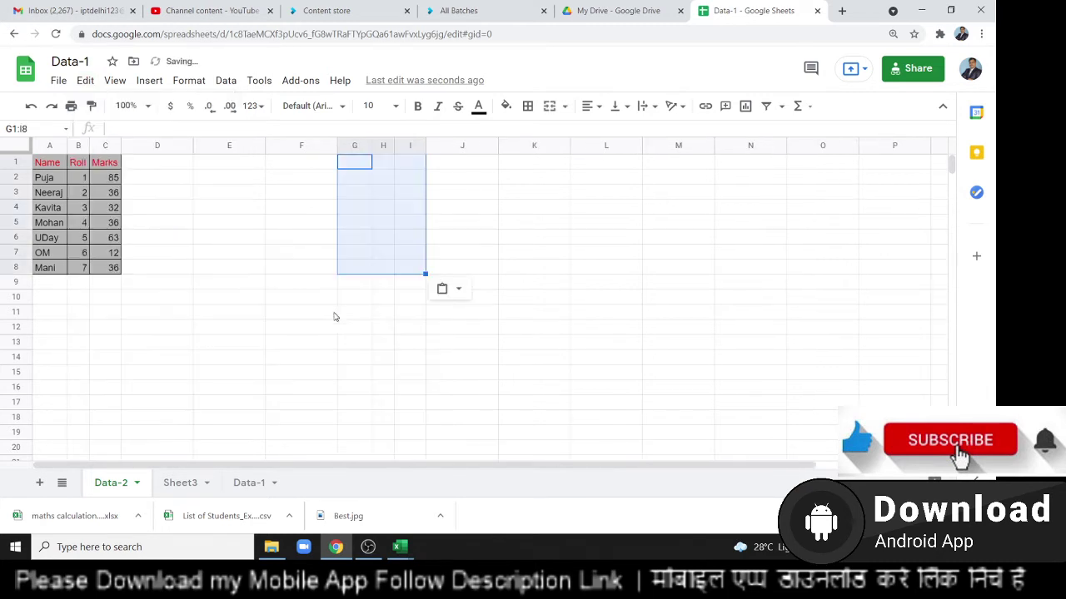
{"action": "left_click", "coordinate": [85, 82]}
{"action": "mouse_move", "coordinate": [129, 233]}
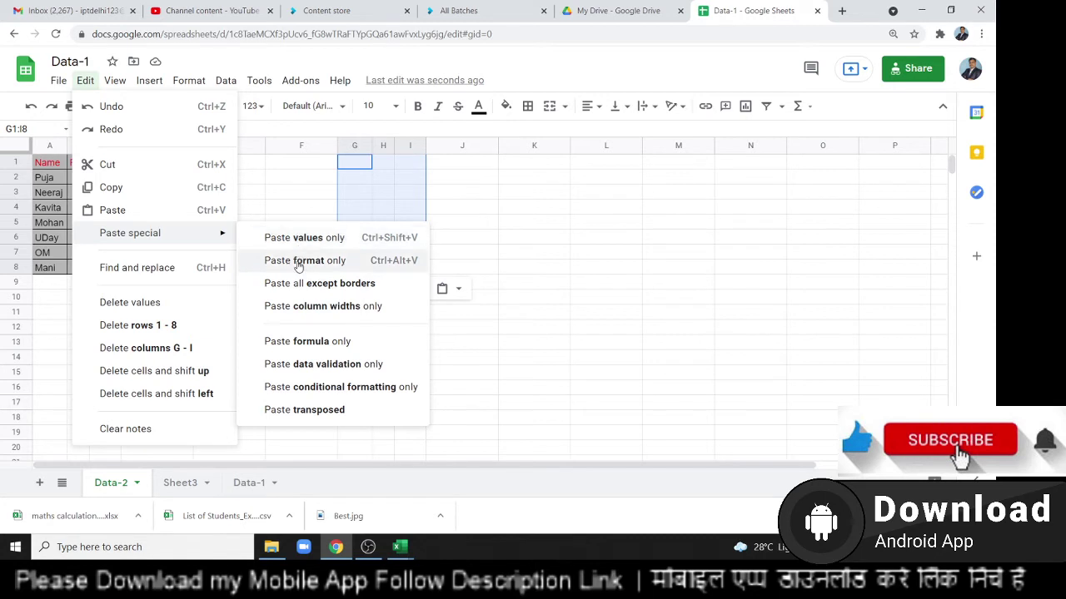
{"action": "left_click", "coordinate": [142, 210]}
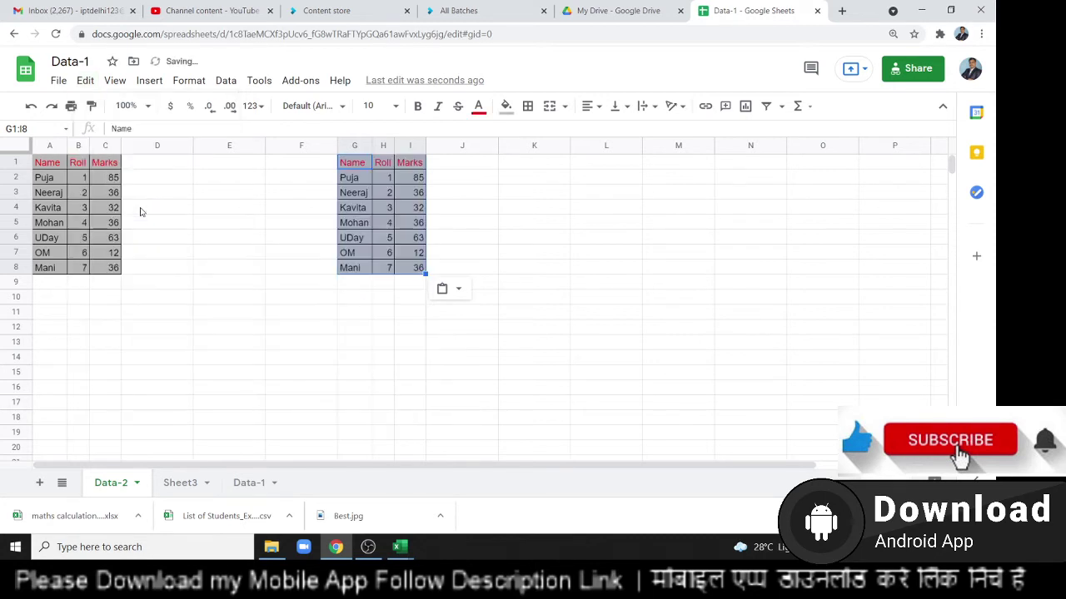
{"action": "left_click", "coordinate": [522, 162]}
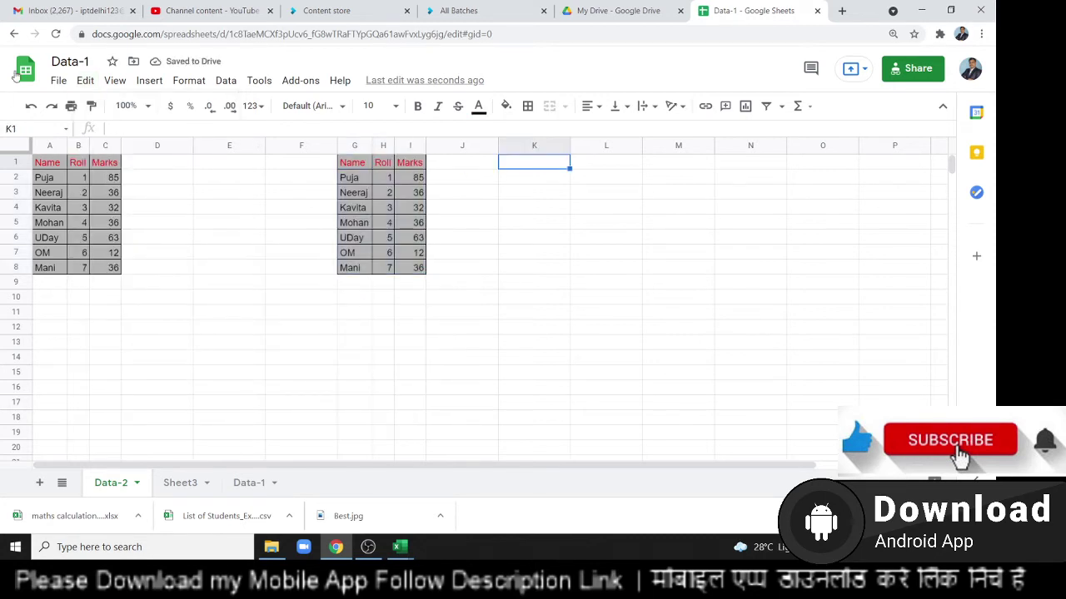
- Paste the table transposed starting at K1 and scroll to review the result
{"action": "left_click", "coordinate": [60, 81]}
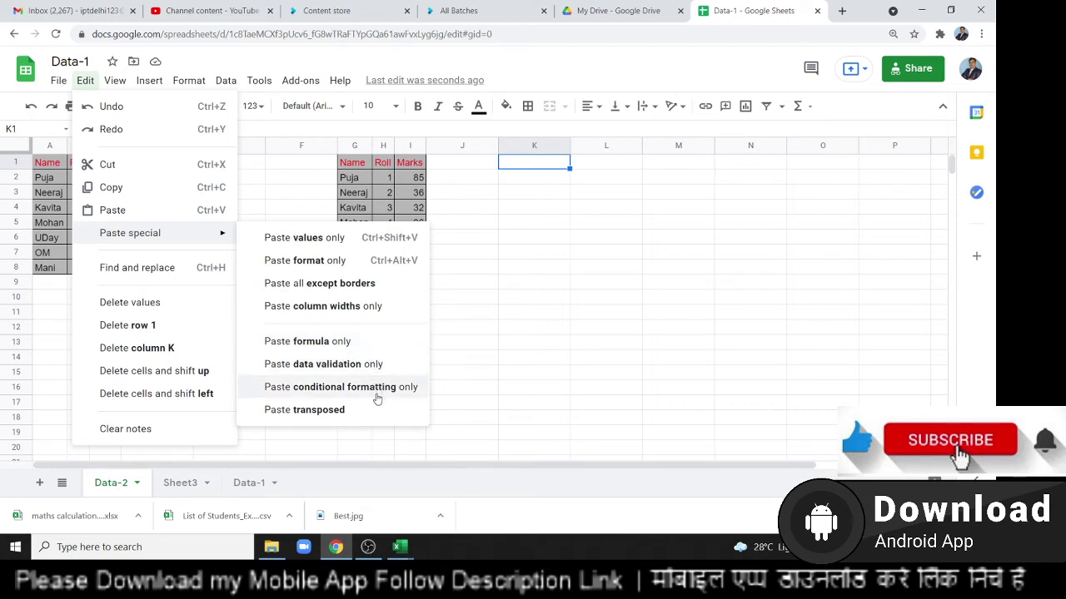
{"action": "left_click", "coordinate": [325, 410]}
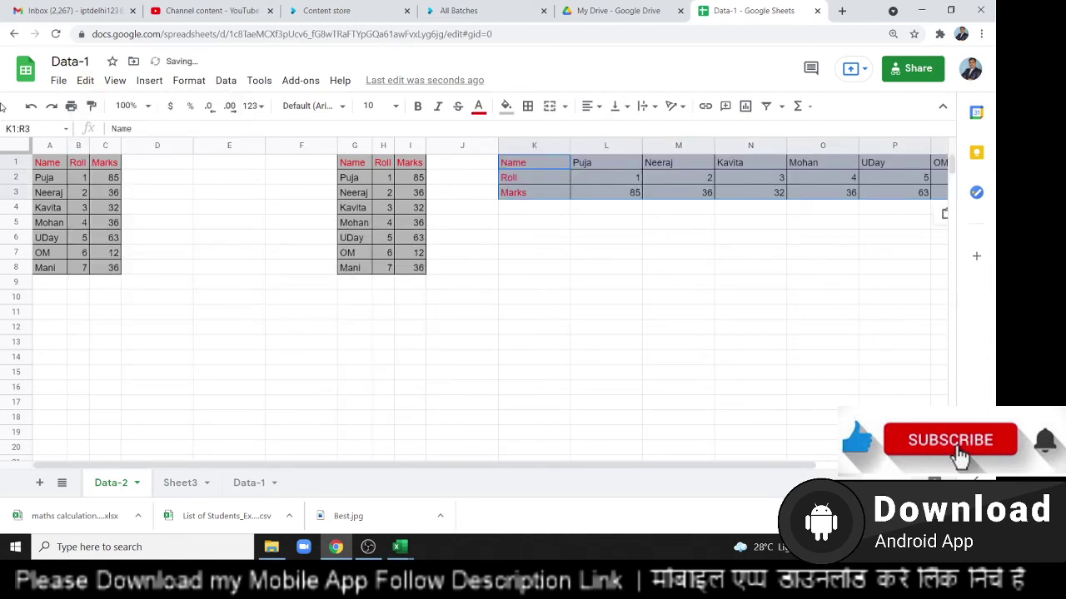
{"action": "left_click", "coordinate": [85, 80]}
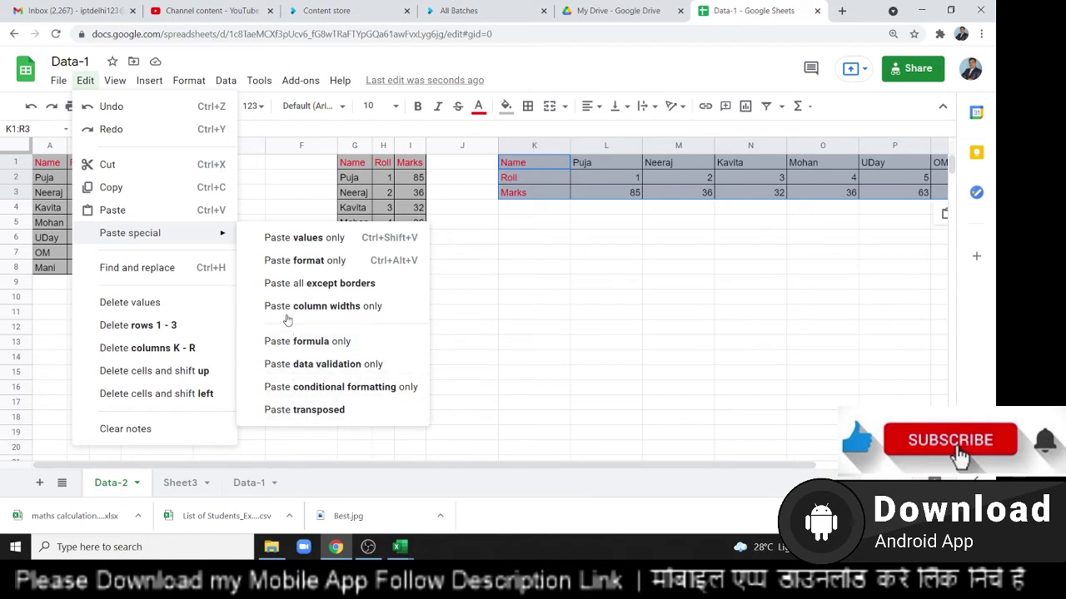
{"action": "left_click", "coordinate": [533, 297]}
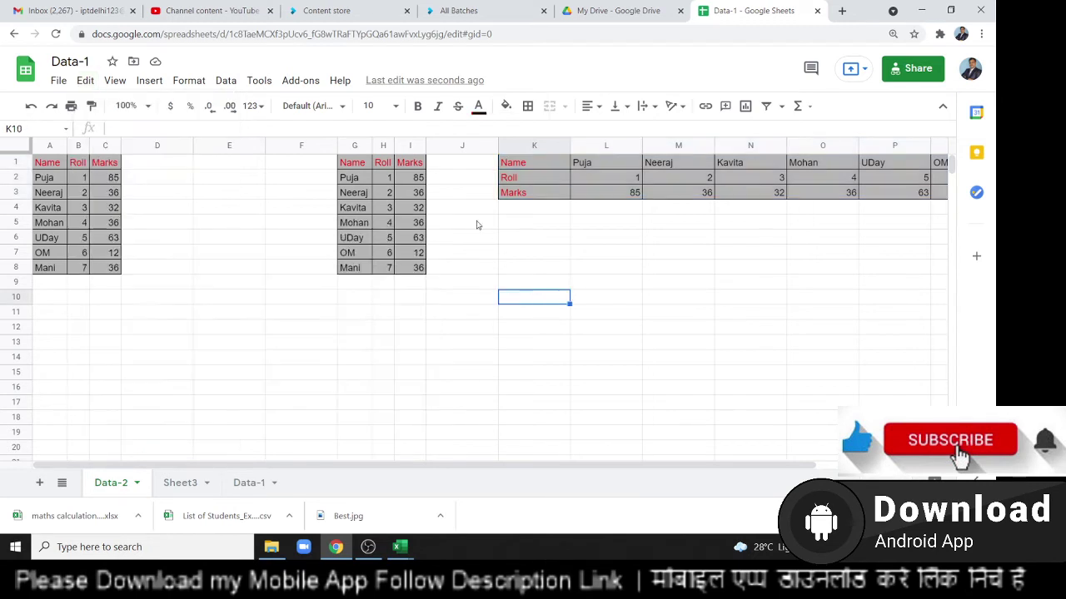
{"action": "left_click", "coordinate": [355, 146]}
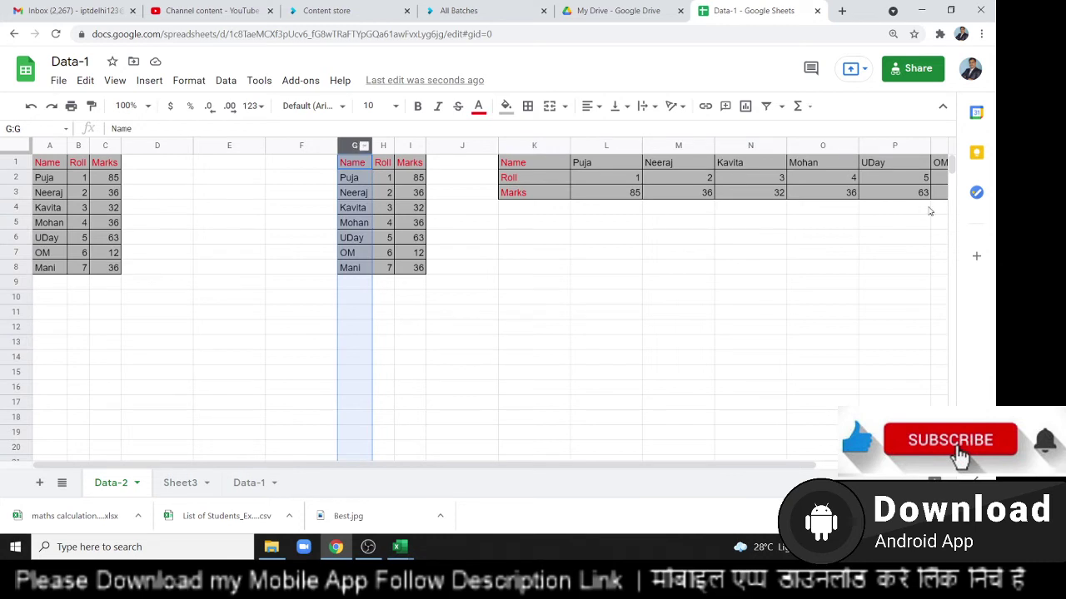
{"action": "scroll", "coordinate": [490, 303], "scroll_direction": "right", "scroll_amount": 1}
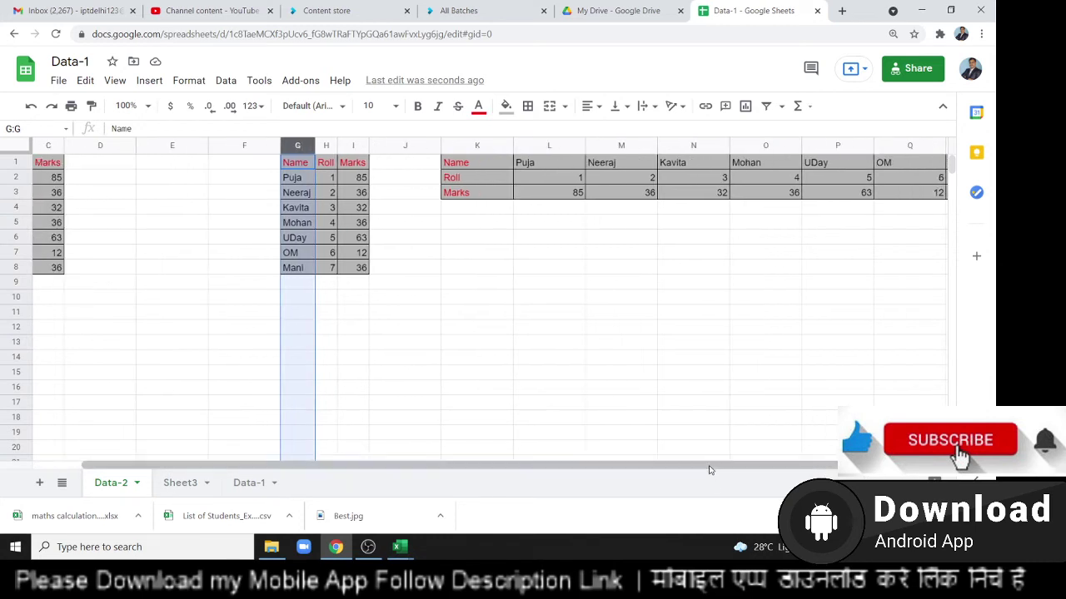
{"action": "left_click_drag", "start_coordinate": [712, 466], "coordinate": [255, 472]}
{"action": "left_click", "coordinate": [216, 368]}
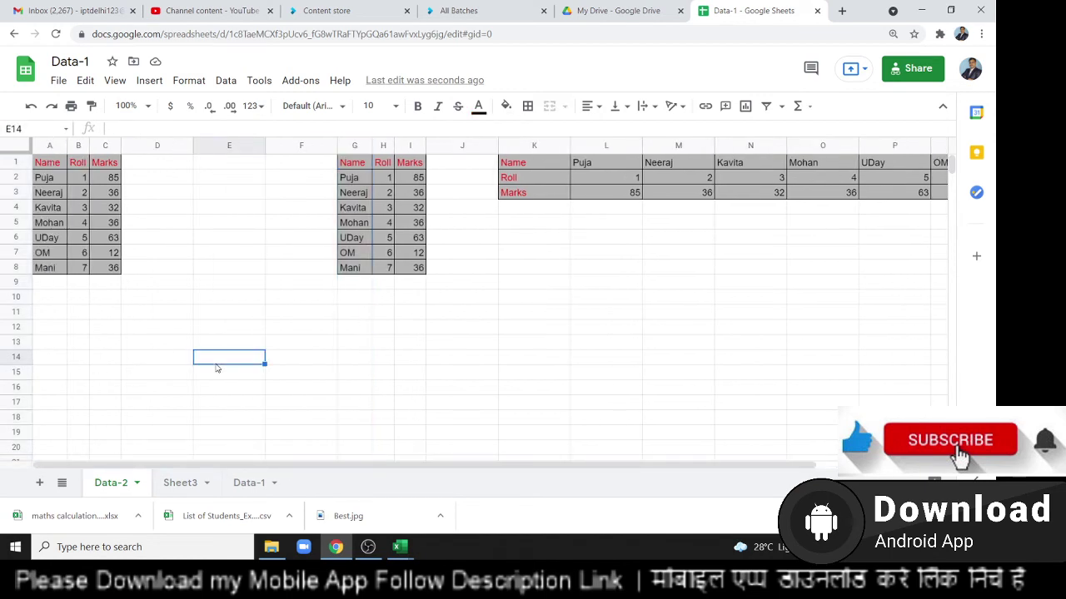
- Copy the Excel table G29:I36 and return to Google Sheets, selecting D10
{"action": "key", "text": "alt+Tab"}
{"action": "left_click", "coordinate": [502, 403]}
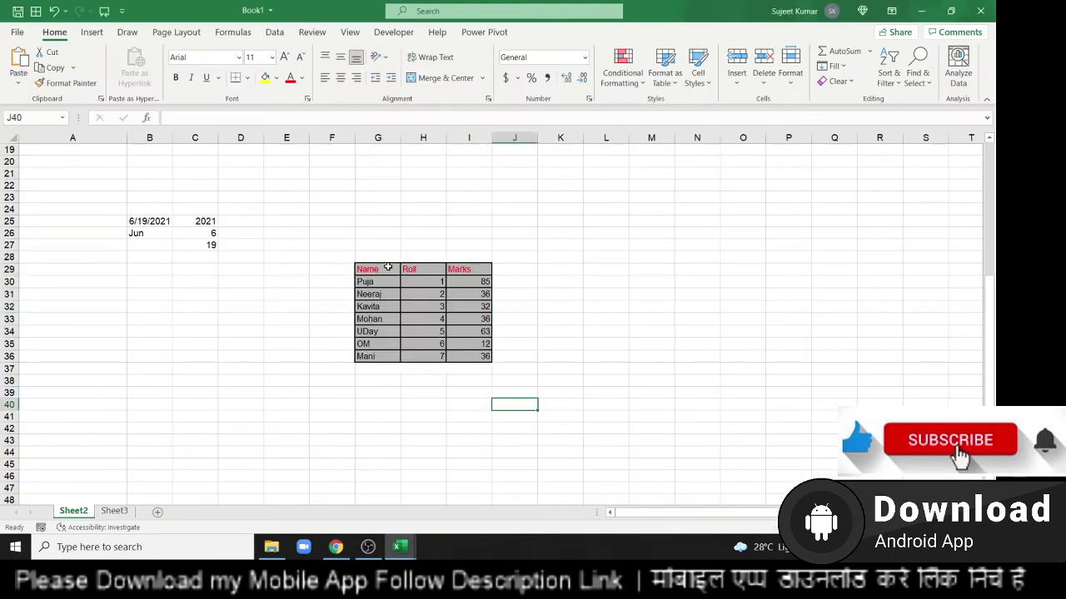
{"action": "left_click_drag", "start_coordinate": [387, 267], "coordinate": [465, 358]}
{"action": "key", "text": "ctrl+c"}
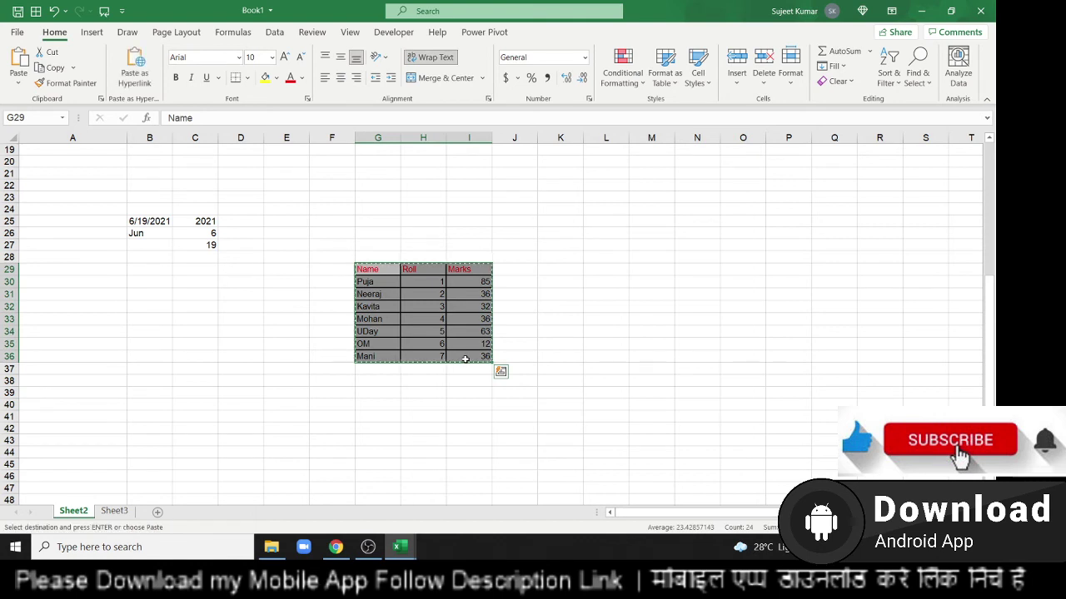
{"action": "key", "text": "alt+Tab"}
{"action": "left_click", "coordinate": [166, 308]}
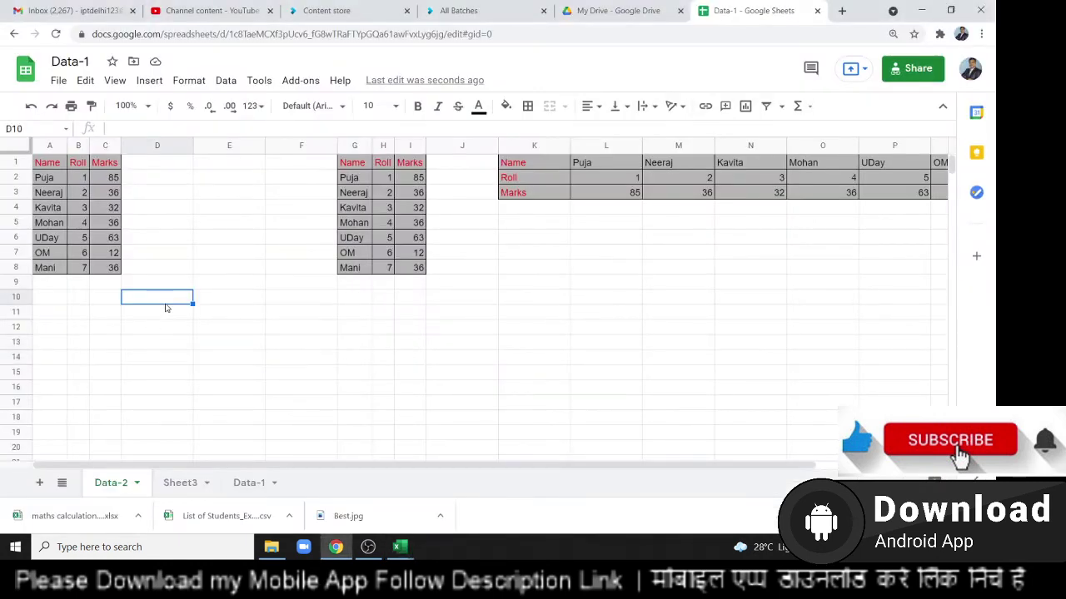
- Select and copy the table copy in G1:I8
{"action": "left_click", "coordinate": [83, 80]}
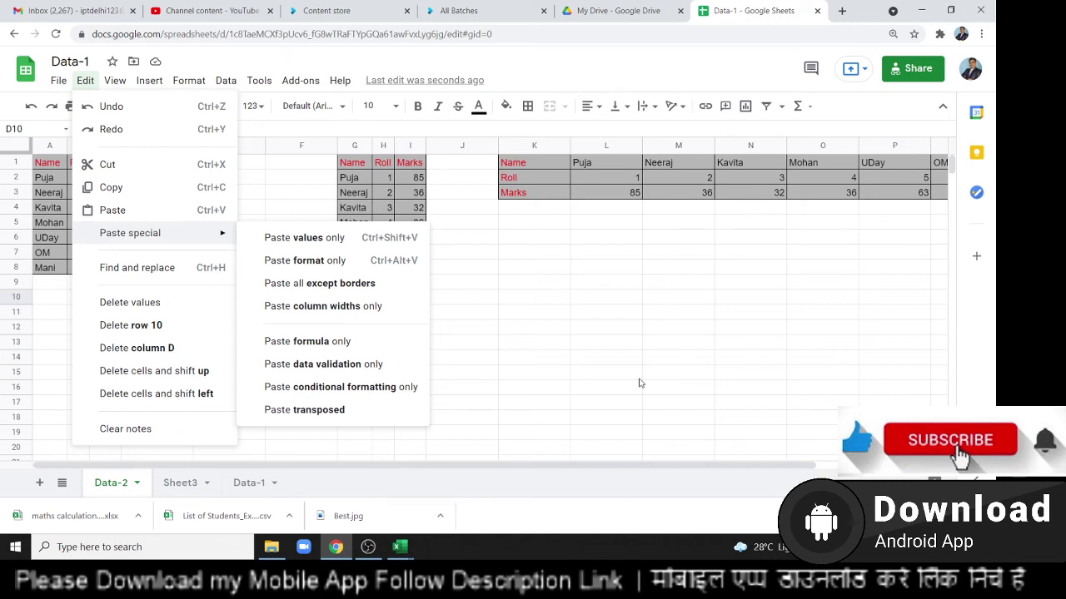
{"action": "left_click", "coordinate": [607, 373]}
{"action": "left_click_drag", "start_coordinate": [366, 165], "coordinate": [405, 269]}
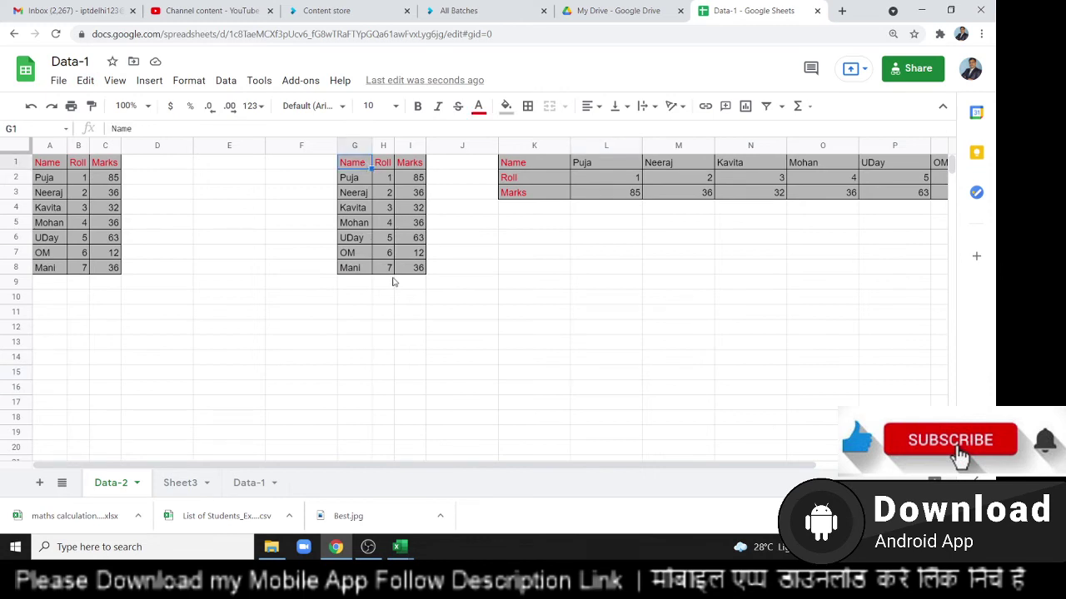
{"action": "key", "text": "ctrl+c"}
- In Excel, open Paste Special for cell L23, then cancel it without pasting
{"action": "key", "text": "alt+Tab"}
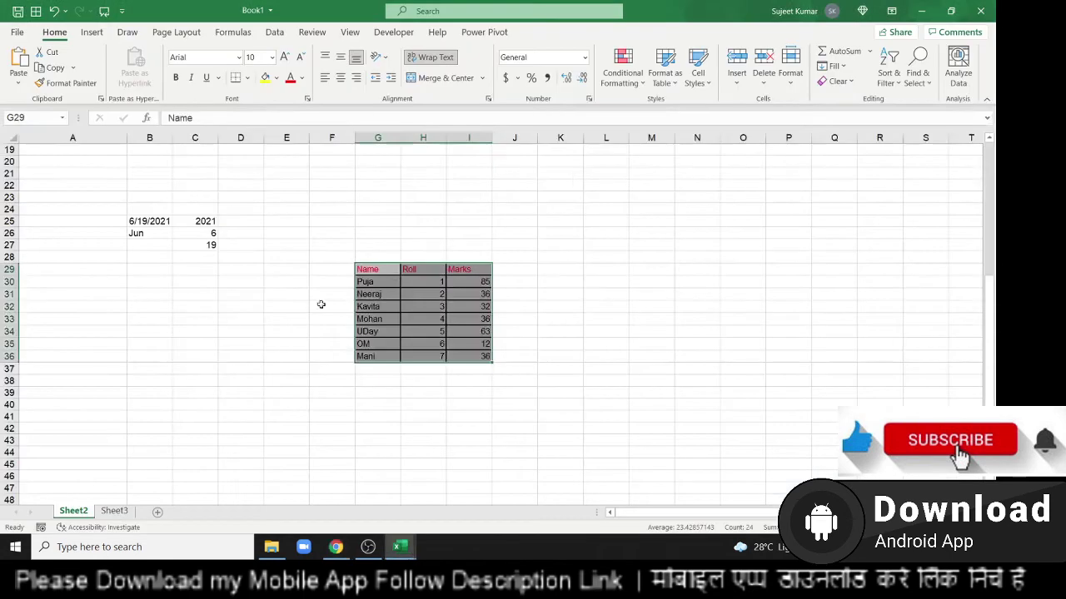
{"action": "left_click", "coordinate": [606, 197]}
{"action": "left_click", "coordinate": [18, 82]}
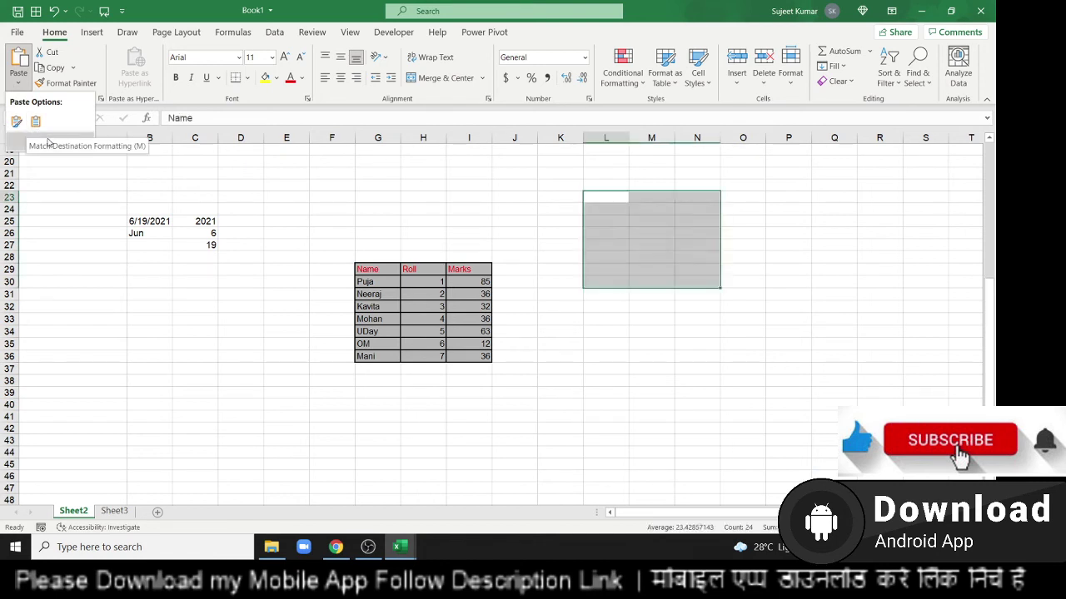
{"action": "left_click", "coordinate": [18, 141]}
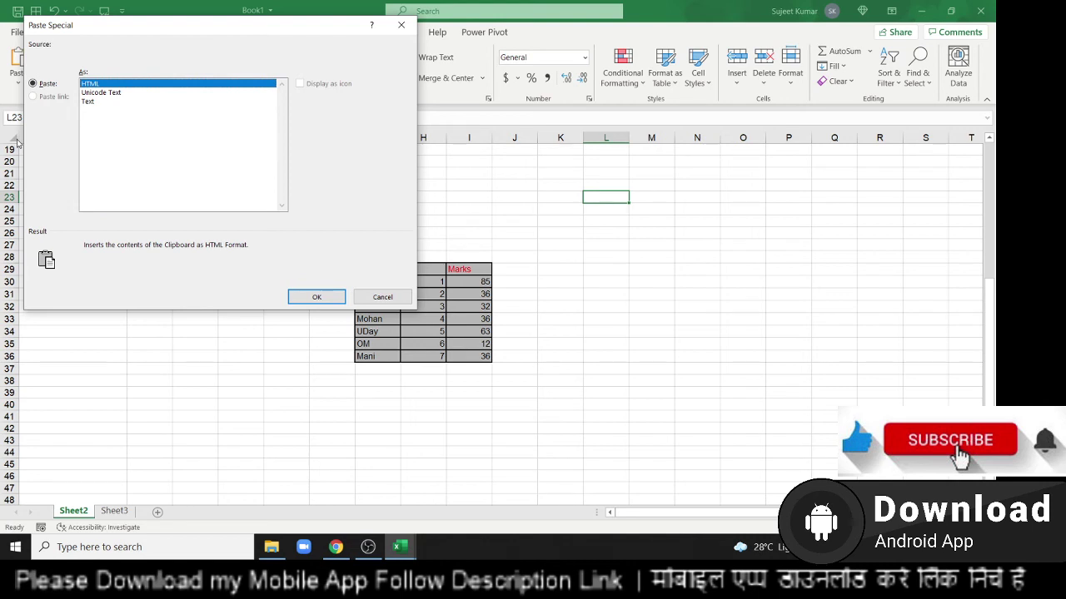
{"action": "key", "text": "Escape"}
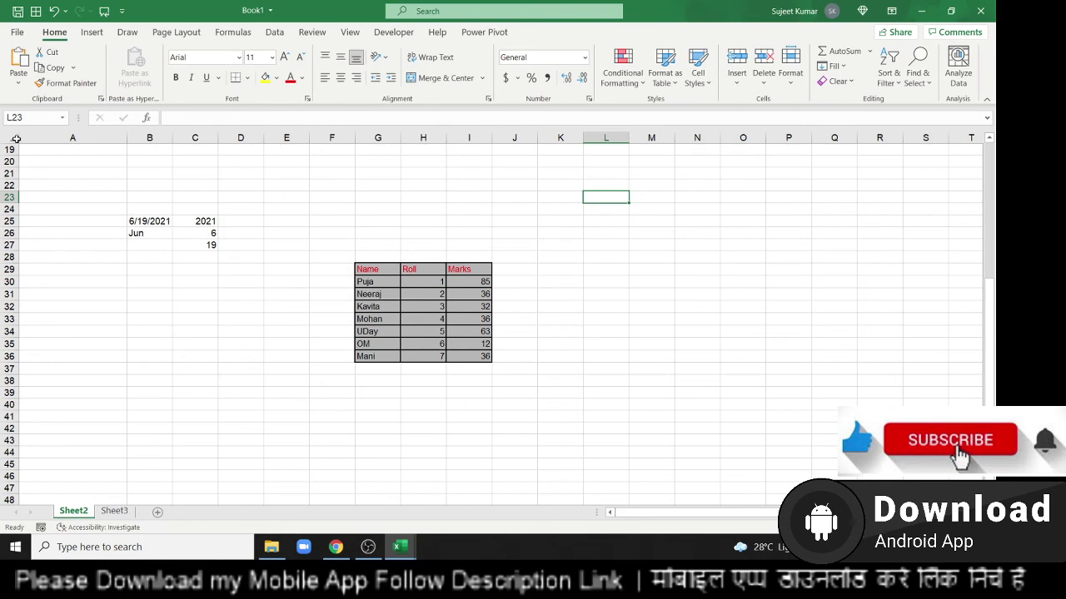
{"action": "key", "text": "alt+Tab"}
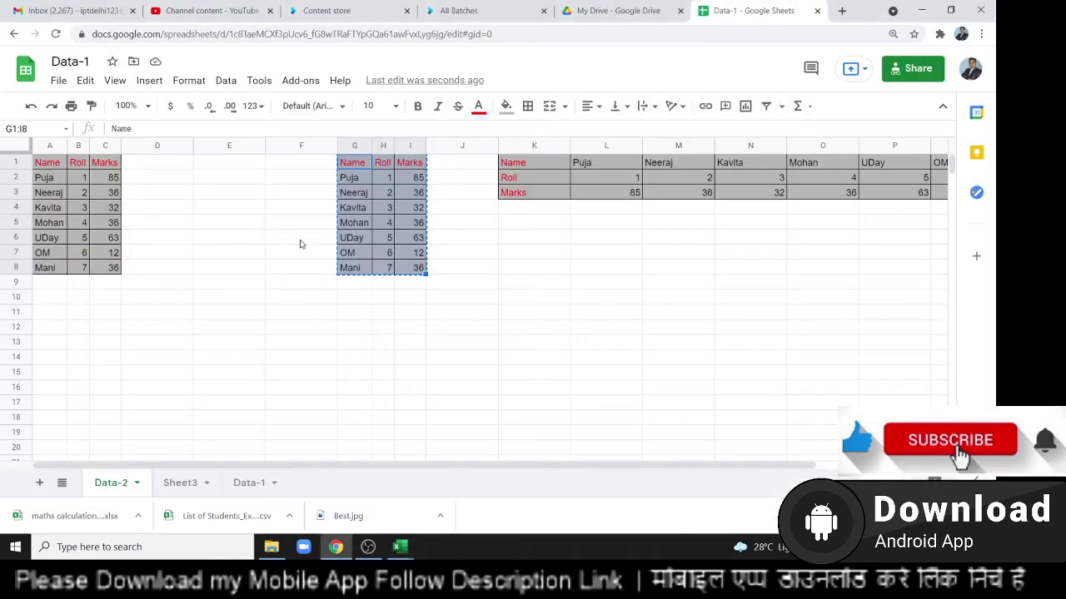
- Copy the Excel table G29:I36 and reopen Paste Special at an empty cell
{"action": "key", "text": "alt+Tab"}
{"action": "left_click", "coordinate": [380, 269]}
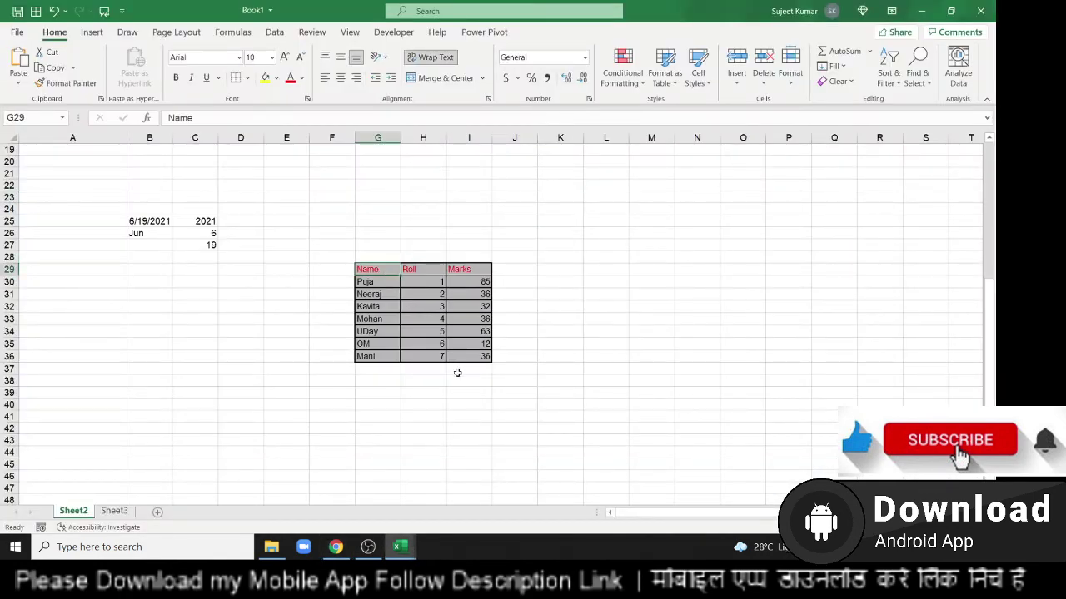
{"action": "key", "text": "ctrl+a"}
{"action": "key", "text": "ctrl+c"}
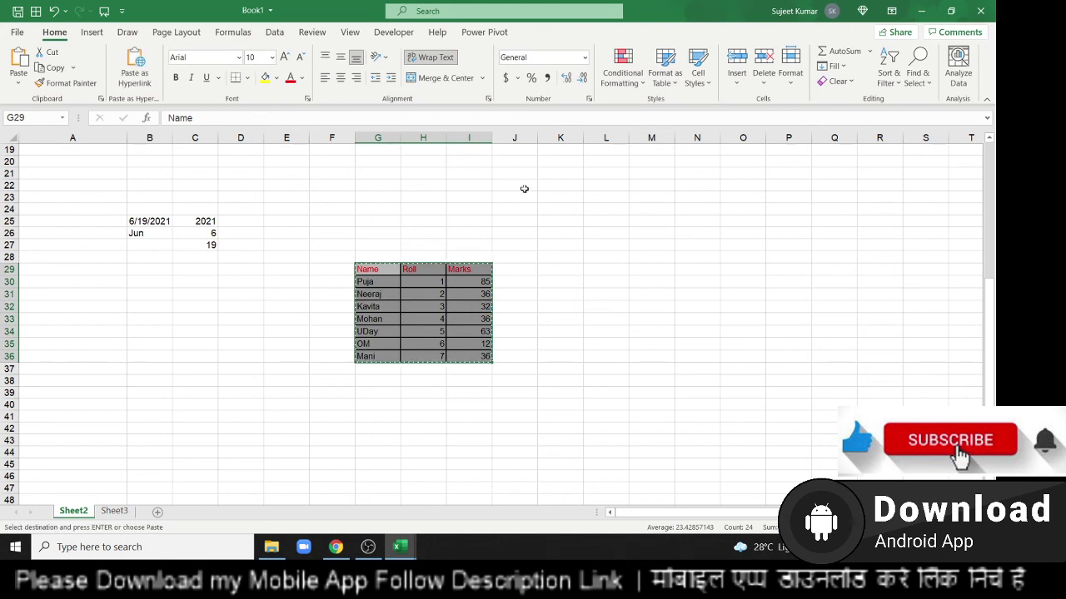
{"action": "left_click", "coordinate": [524, 189]}
{"action": "left_click", "coordinate": [18, 81]}
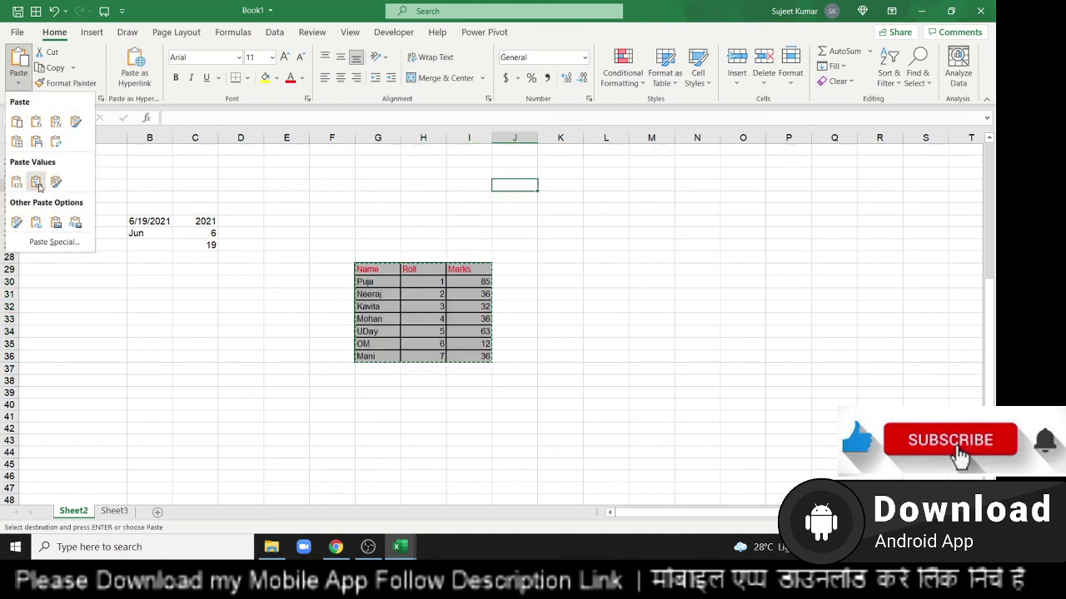
{"action": "left_click", "coordinate": [60, 242]}
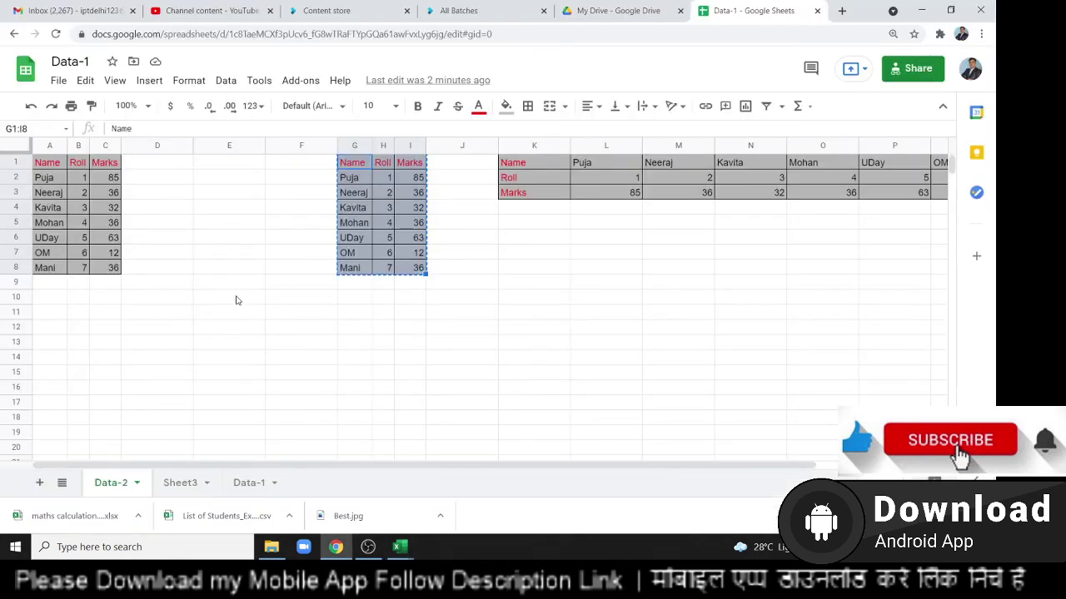
- Look through the Edit and Insert menus, select cell J9, then show the desktop
{"action": "left_click", "coordinate": [86, 80]}
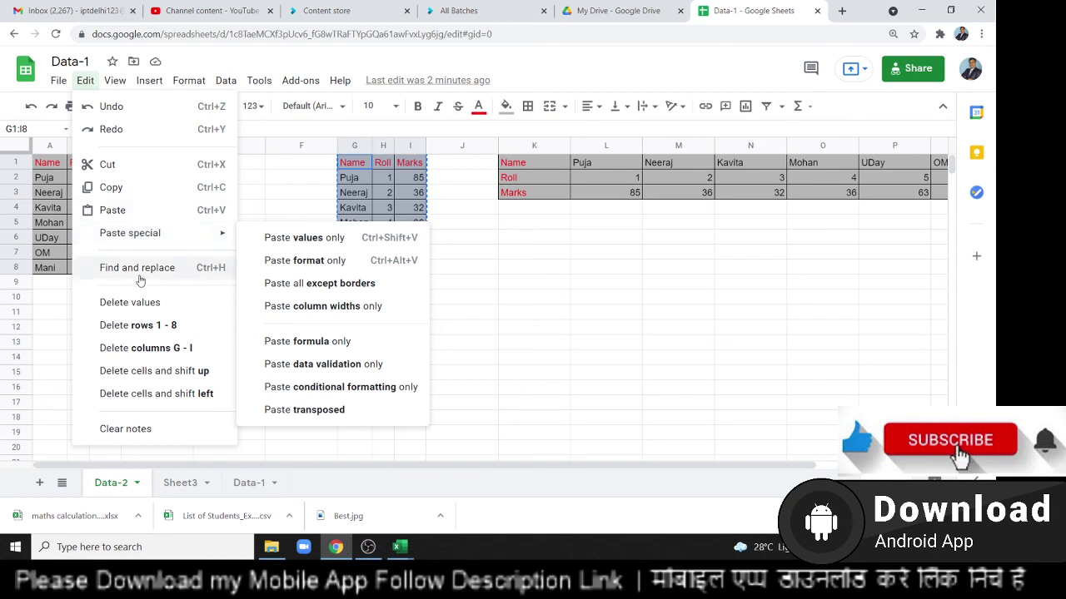
{"action": "left_click", "coordinate": [149, 80]}
{"action": "left_click", "coordinate": [491, 284]}
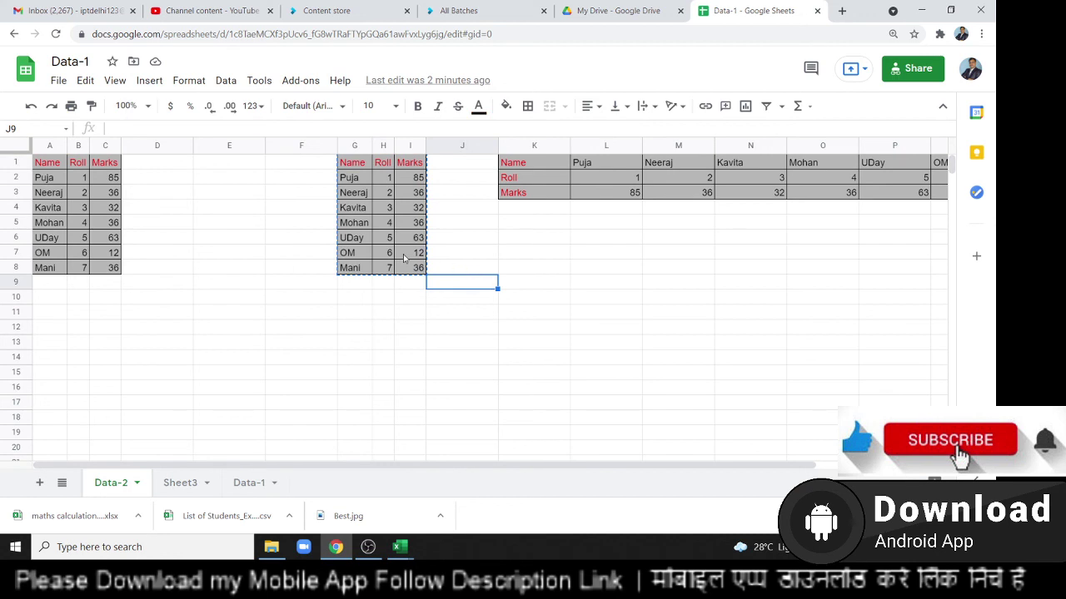
{"action": "key", "text": "super+d"}
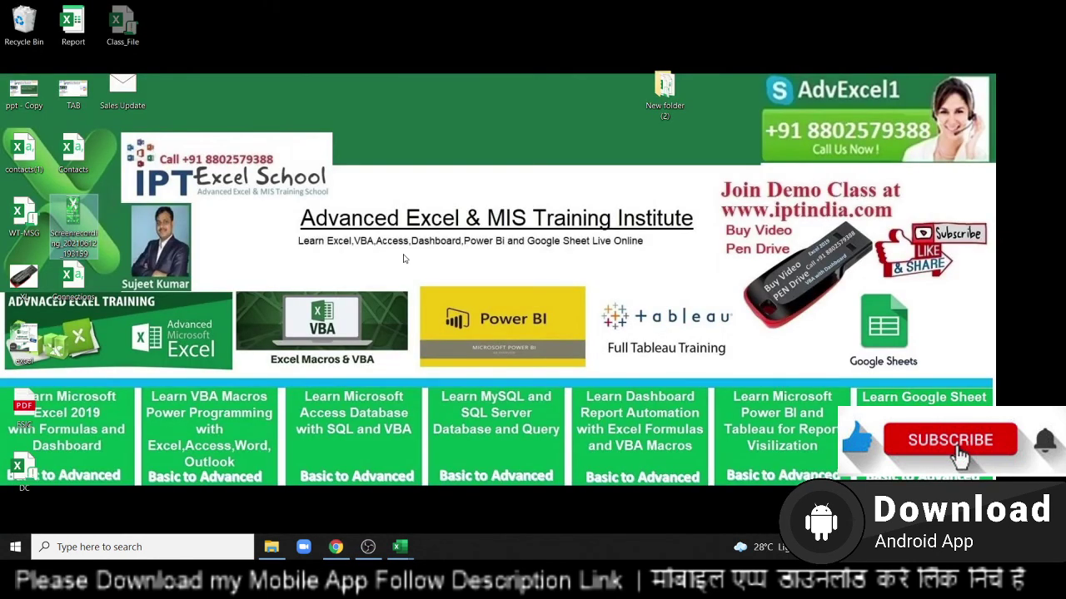